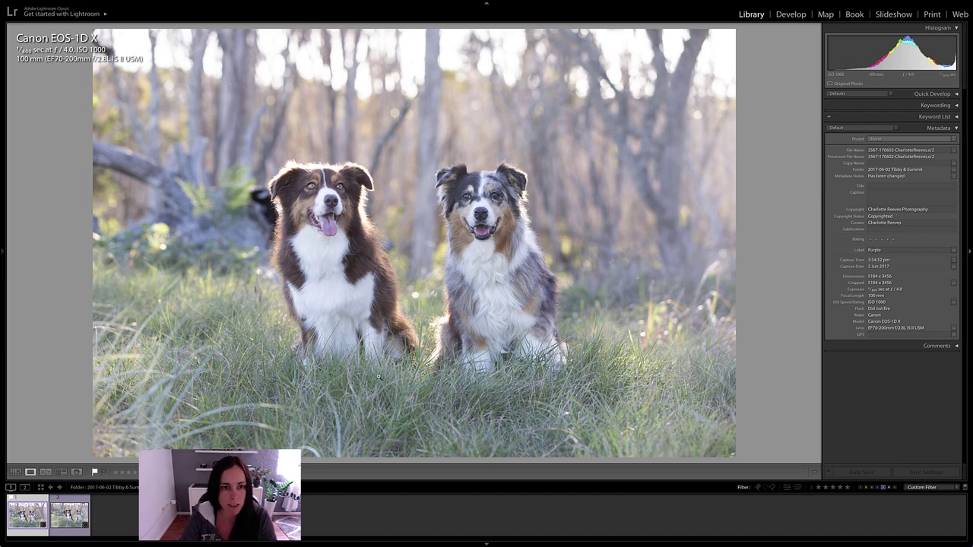
Compare the two dog shots zoomed in, then open the first photo in Develop.
left_click(487, 243)
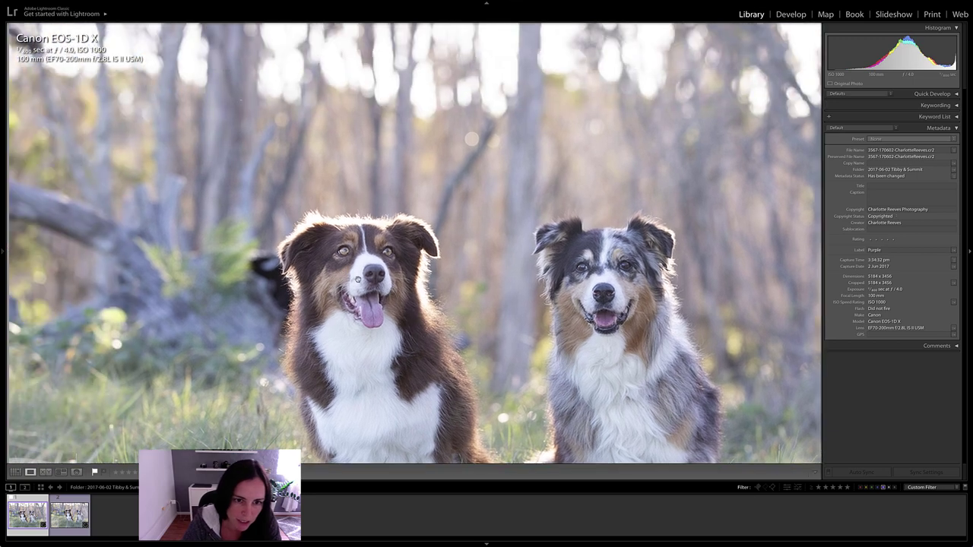
key("Right")
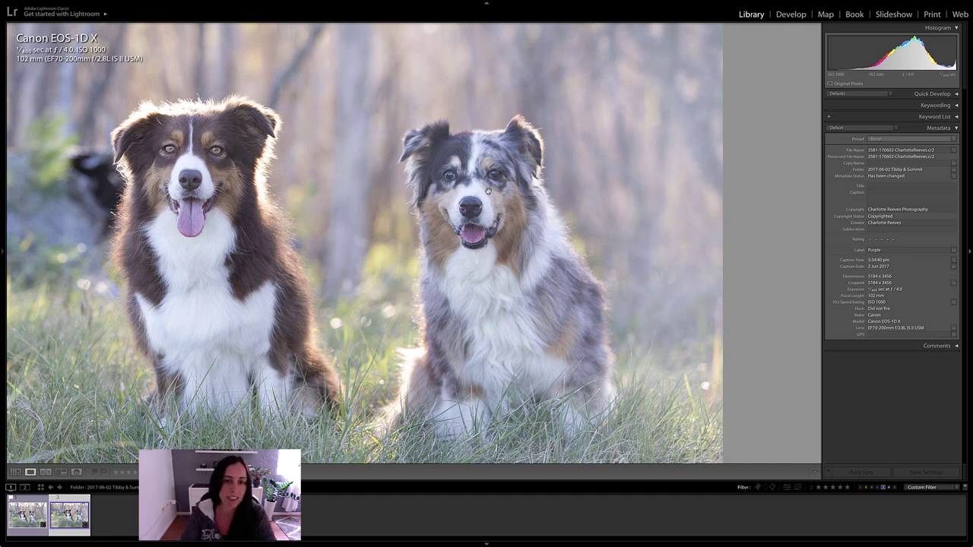
left_click(488, 191)
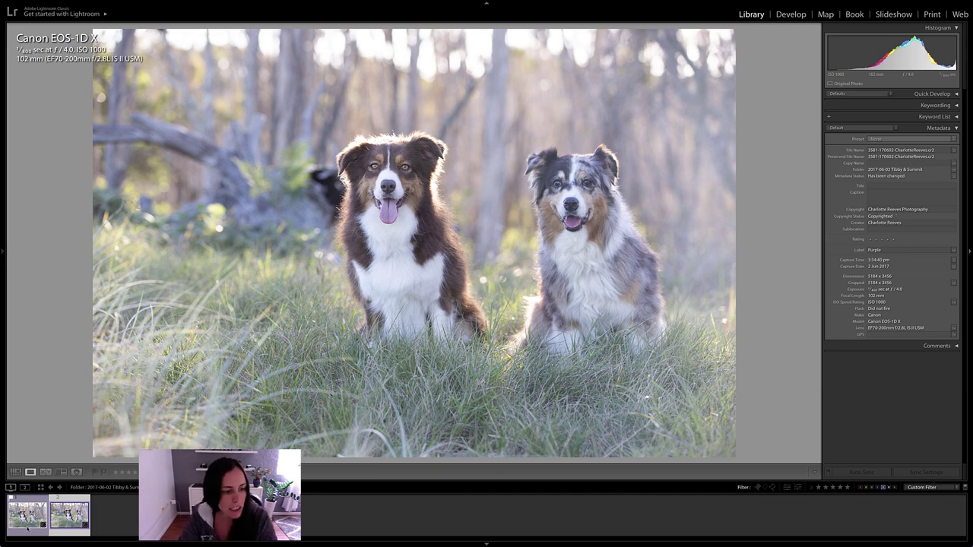
key("Left")
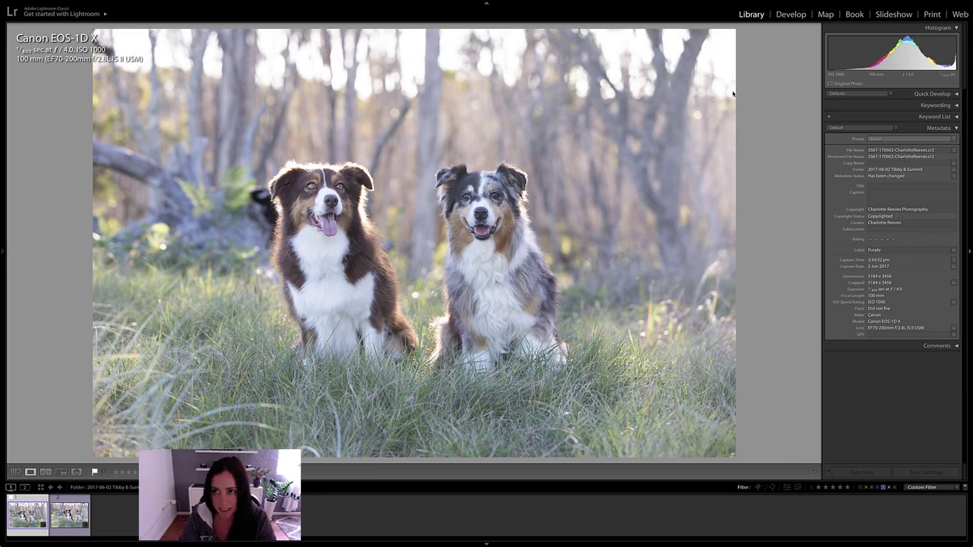
left_click(790, 13)
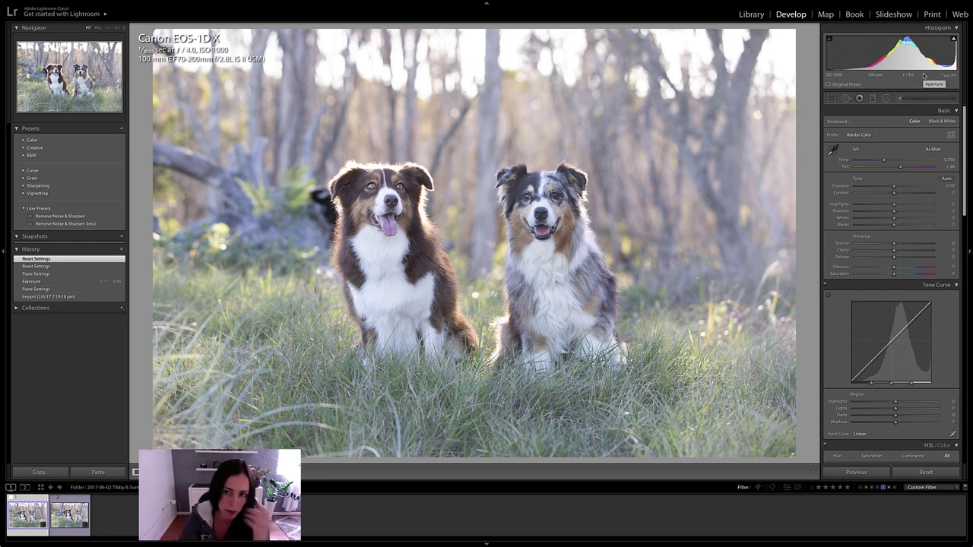
Zoom the dog photo in to fill the view, then back out to the full frame.
key("ctrl+equal")
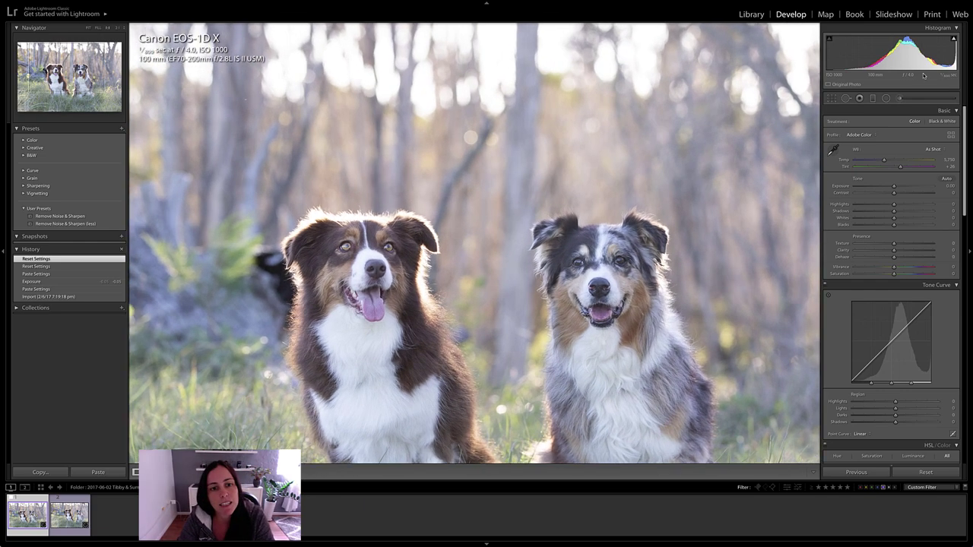
key("ctrl+minus")
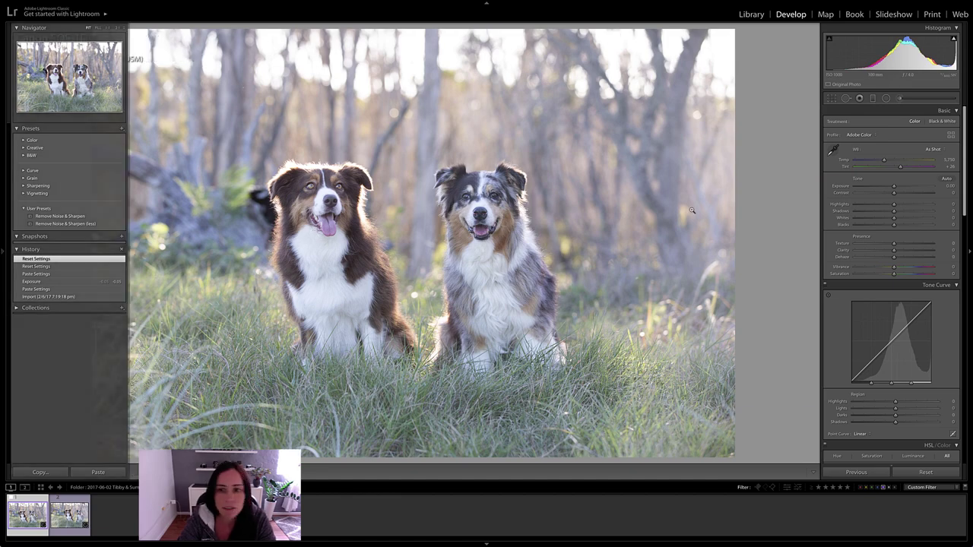
Hide the side panels and set Blacks −44, Shadows +43, Highlights −35, Temp 6,369.
left_click(4, 255)
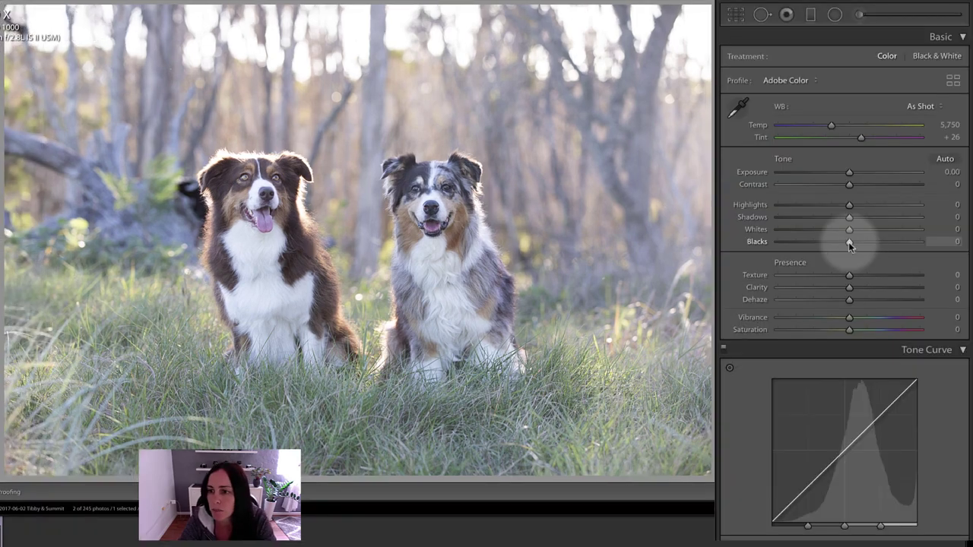
left_click_drag(849, 241, 818, 245)
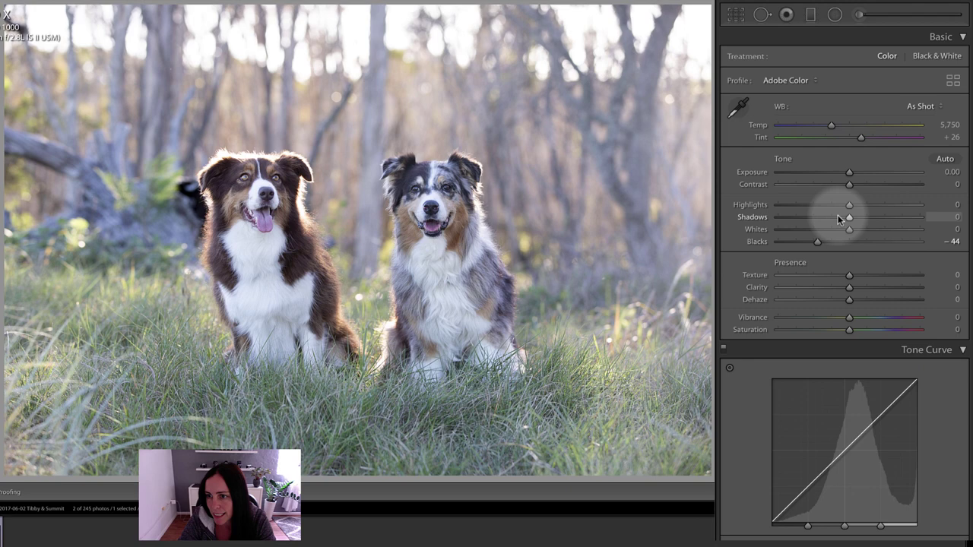
left_click_drag(848, 217, 879, 220)
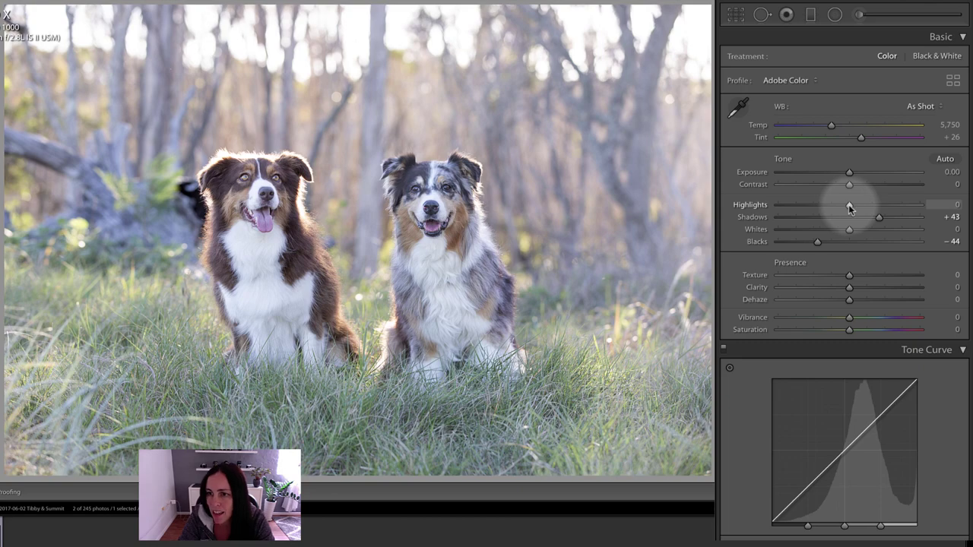
mouse_move(849, 204)
left_mouse_down()
mouse_move(796, 206)
mouse_move(825, 206)
left_mouse_up()
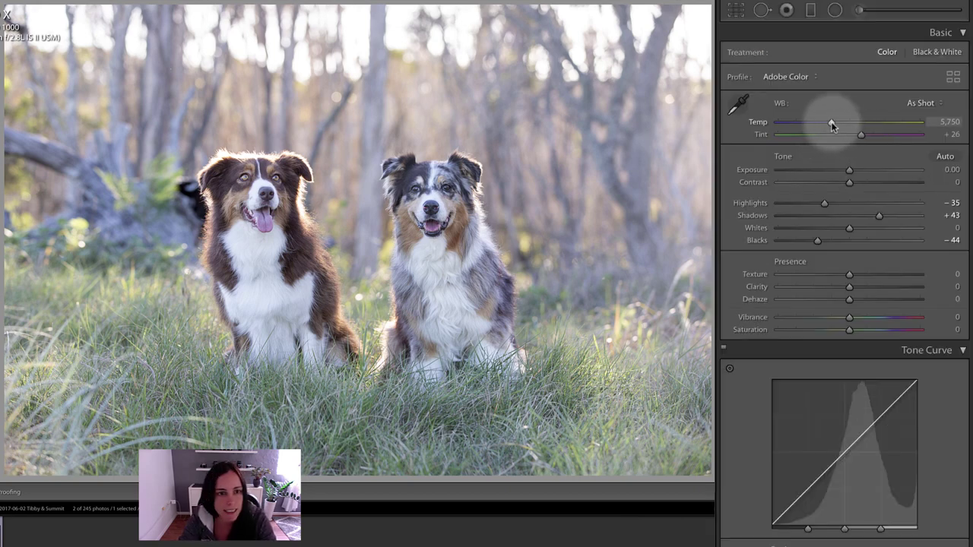
left_click_drag(832, 124, 841, 124)
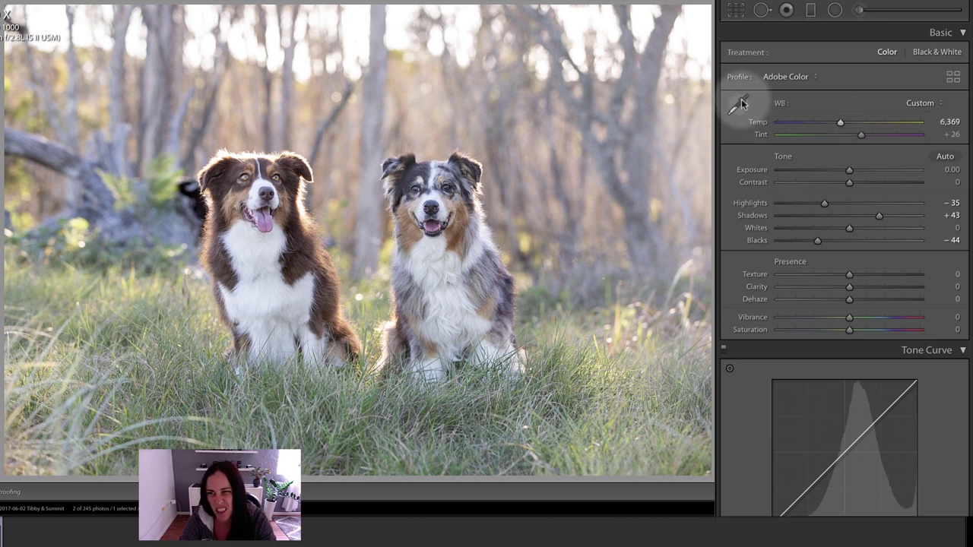
Sample white balance from the left dog's white chest, giving Temp 8,800 and Tint +32.
key("w")
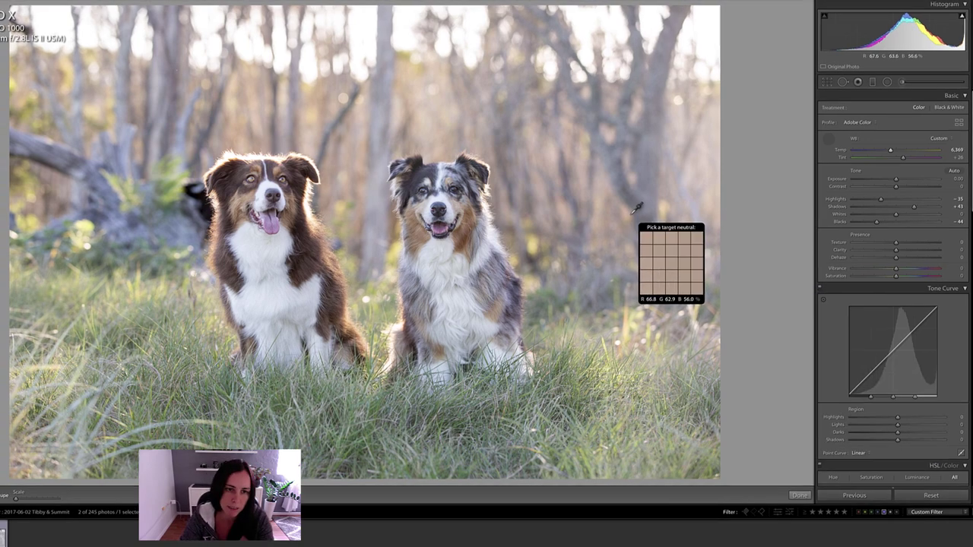
key("Tab")
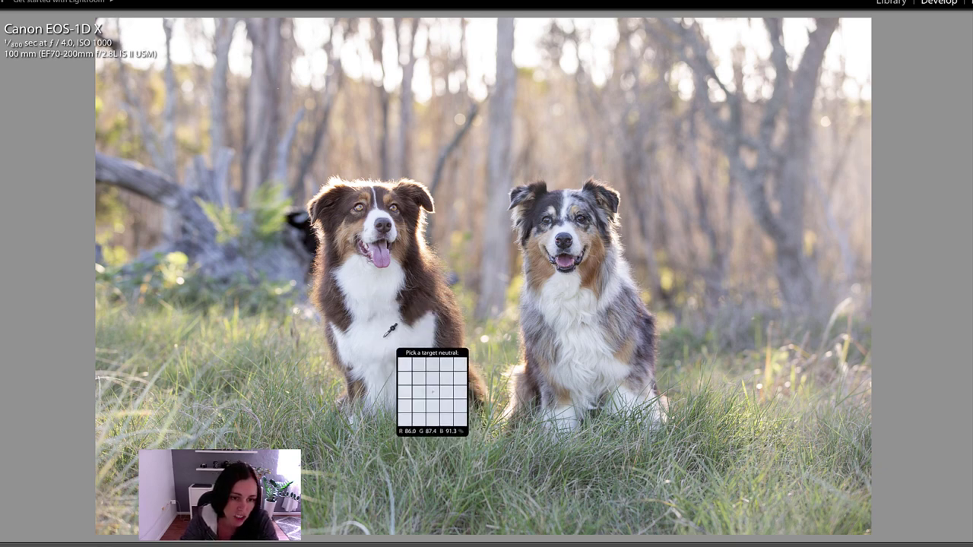
left_click(372, 338)
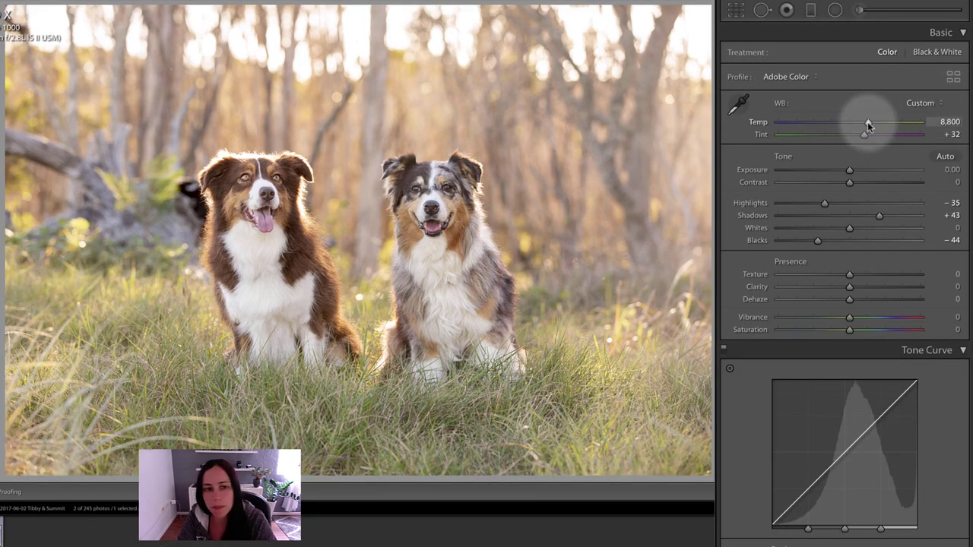
Cool Temp to 7,975, lower curve highlights, and set Exposure −0.10 and Whites +24.
left_click_drag(904, 160, 903, 160)
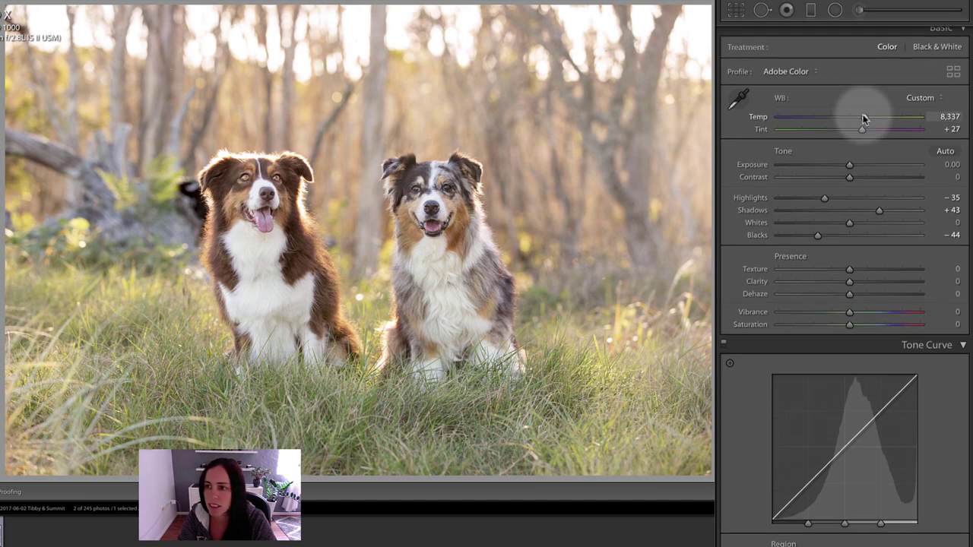
left_click_drag(864, 120, 862, 117)
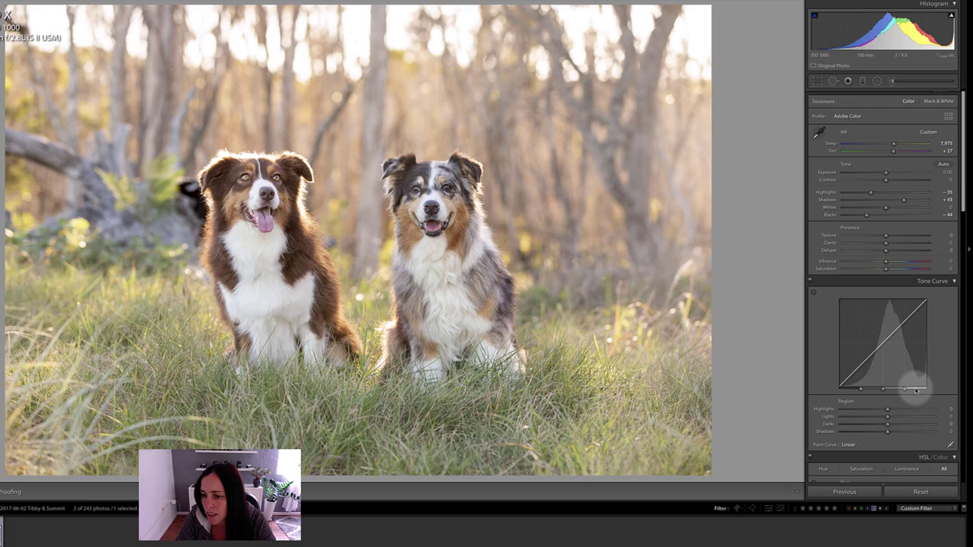
left_click_drag(887, 411, 872, 411)
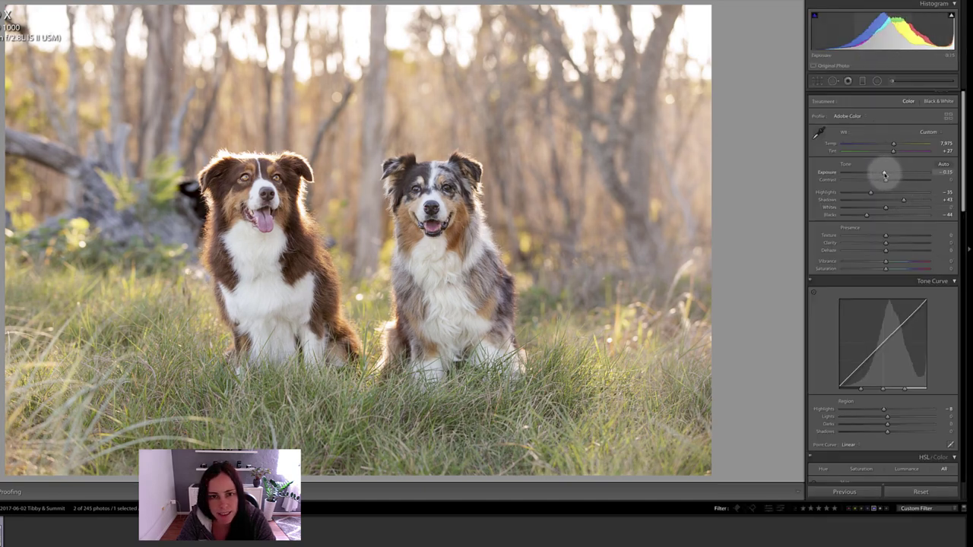
left_click_drag(885, 174, 886, 174)
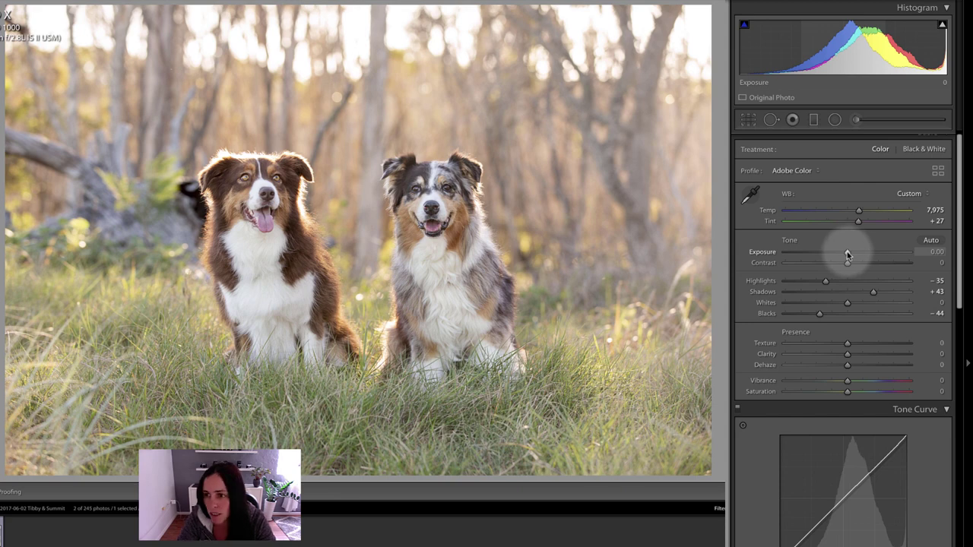
left_click_drag(848, 256, 846, 256)
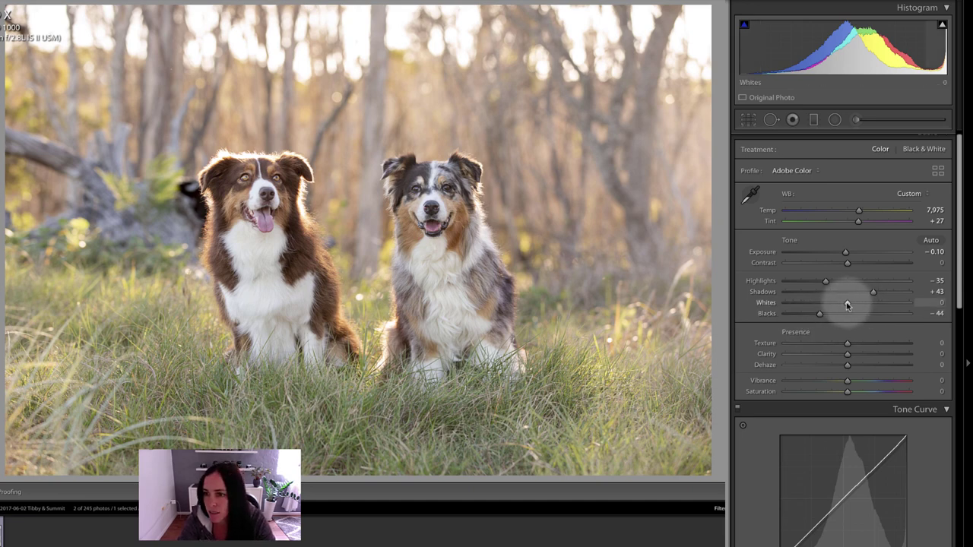
mouse_move(848, 305)
left_mouse_down()
mouse_move(861, 305)
mouse_move(817, 282)
left_mouse_up()
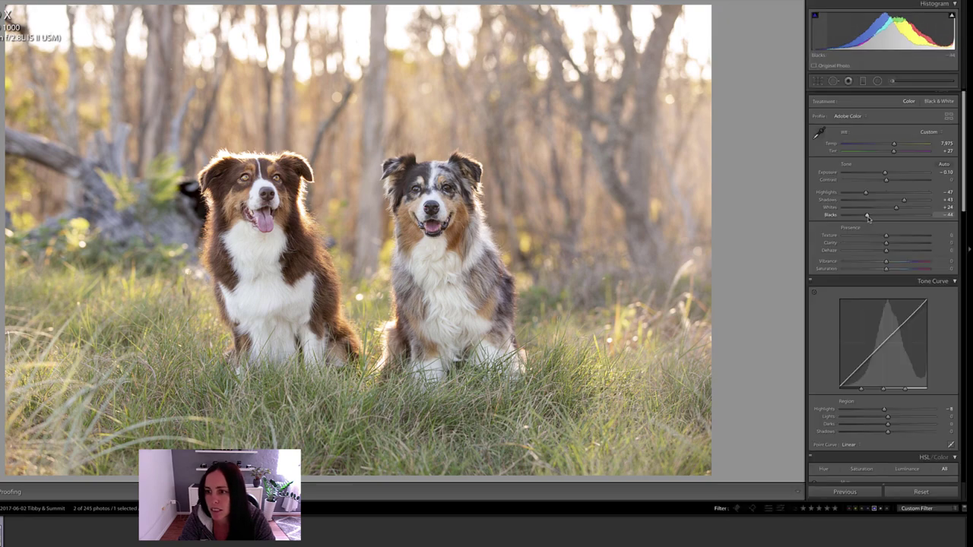
Set curve Darks −15 and Lights +6, plus Blacks −30, Shadows +65, Contrast +9, Exposure −0.15.
scroll(881, 327, "up", 1)
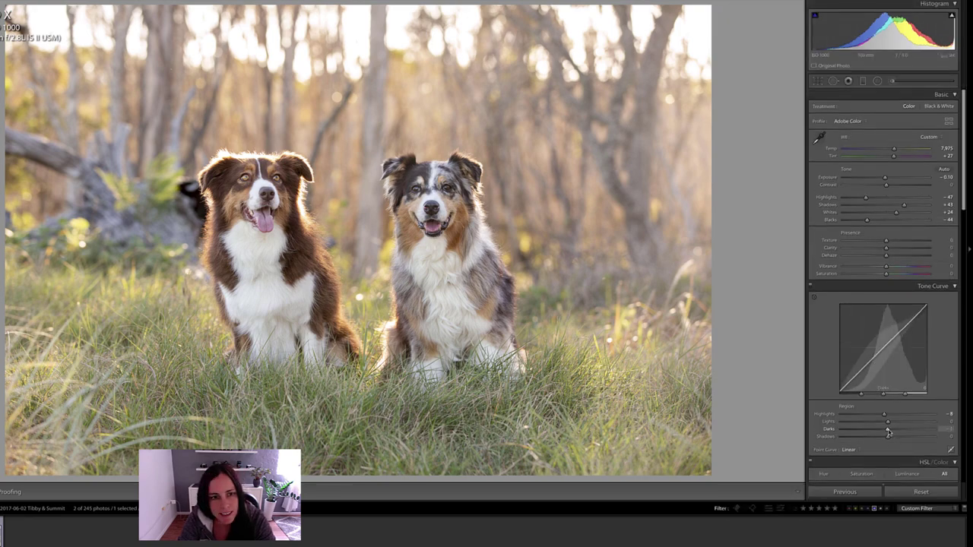
left_click_drag(888, 432, 883, 432)
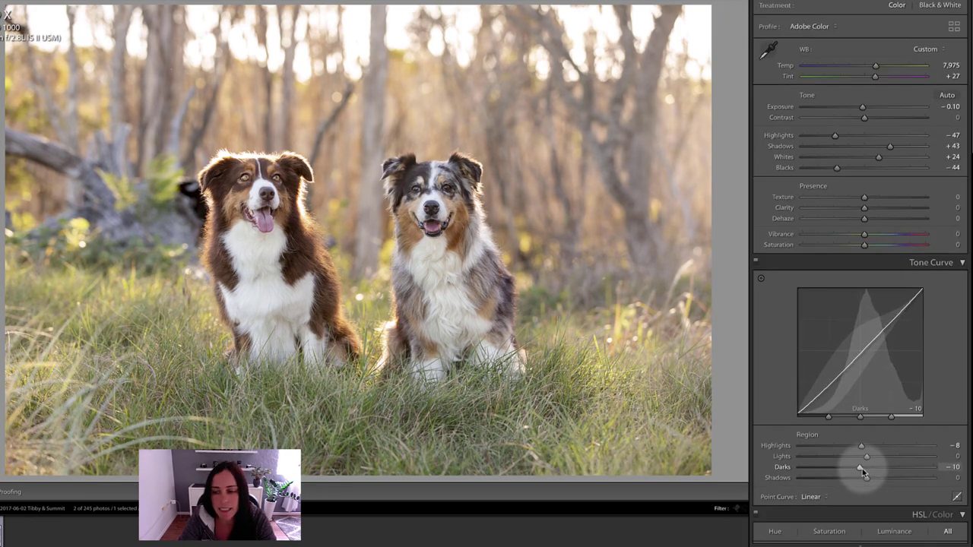
mouse_move(862, 469)
left_mouse_down()
mouse_move(874, 457)
mouse_move(859, 445)
left_mouse_up()
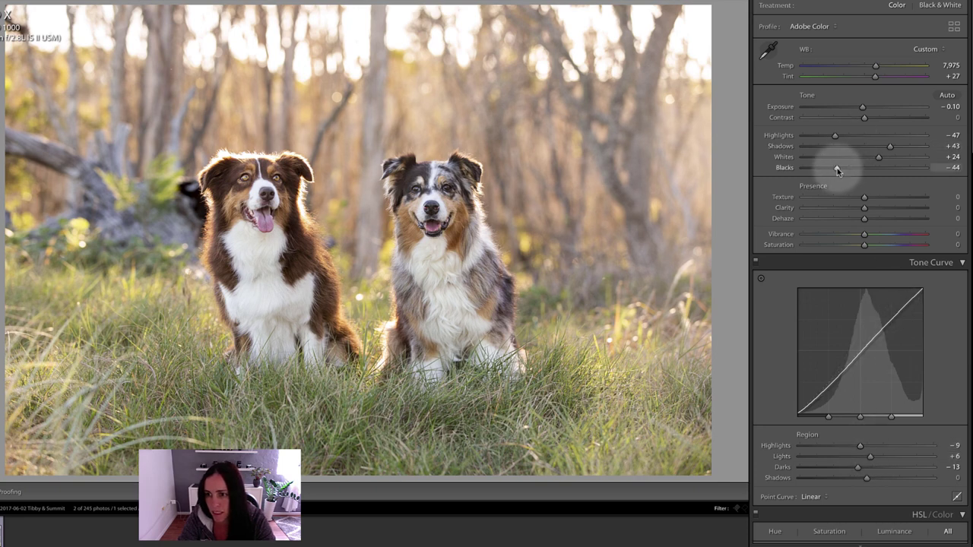
left_click_drag(837, 168, 846, 168)
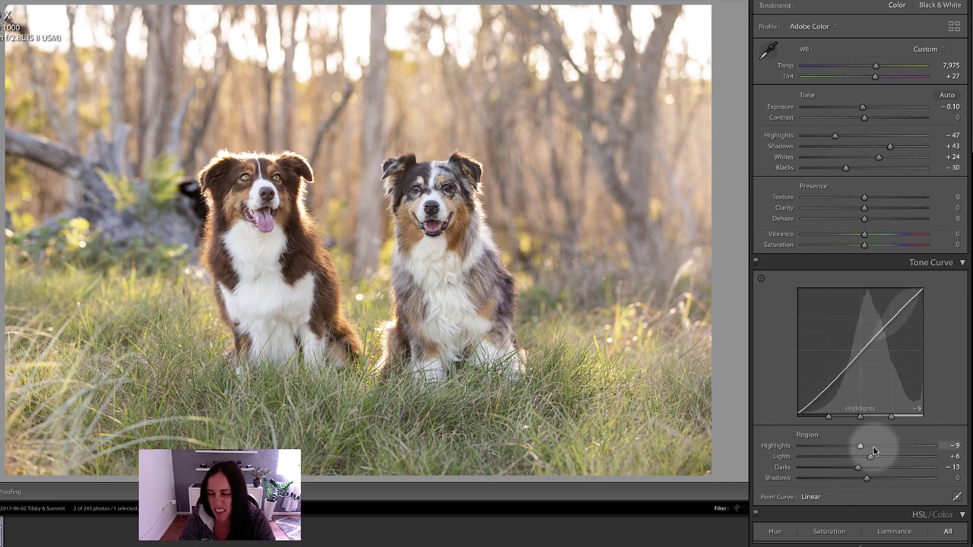
left_click_drag(859, 468, 856, 469)
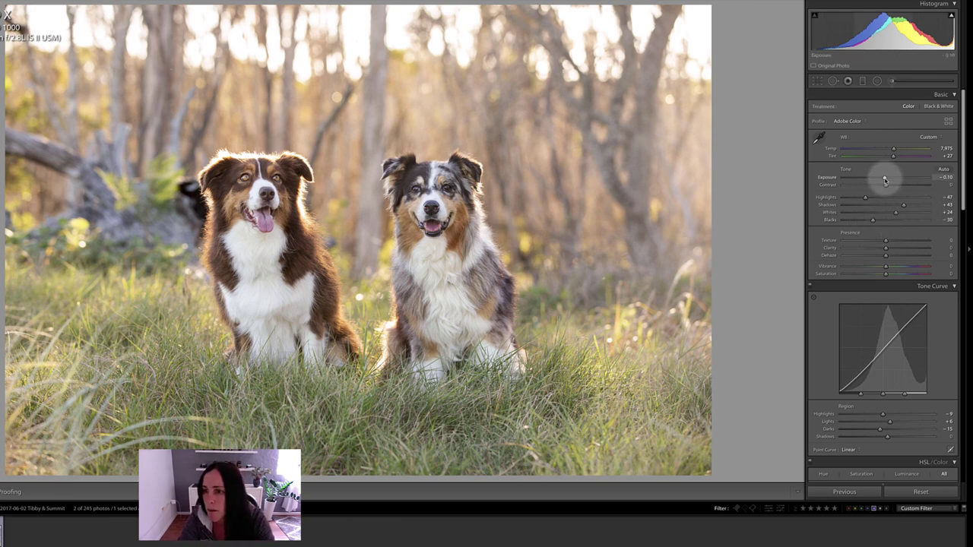
left_click_drag(884, 175, 913, 206)
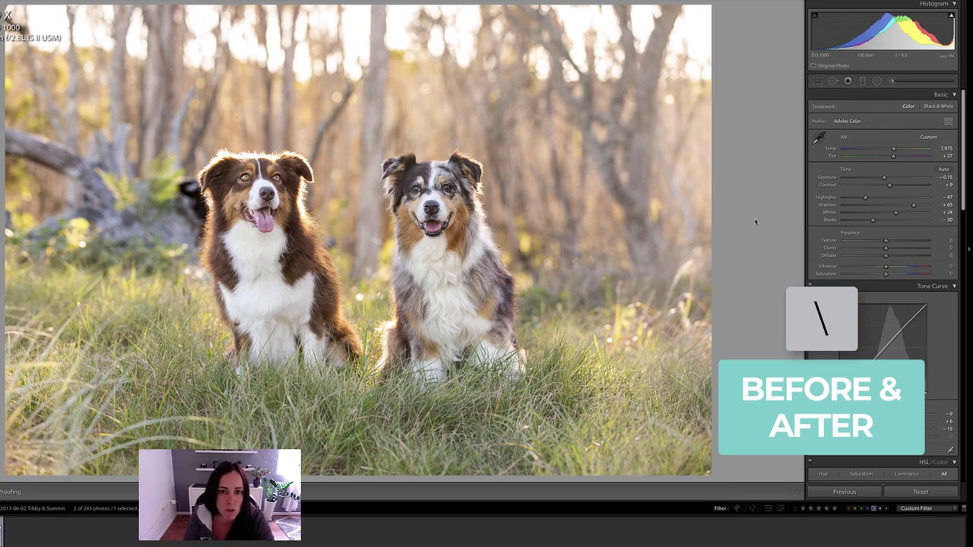
Check the before/after view, then add Clarity +8 and Vibrance +11.
key("backslash")
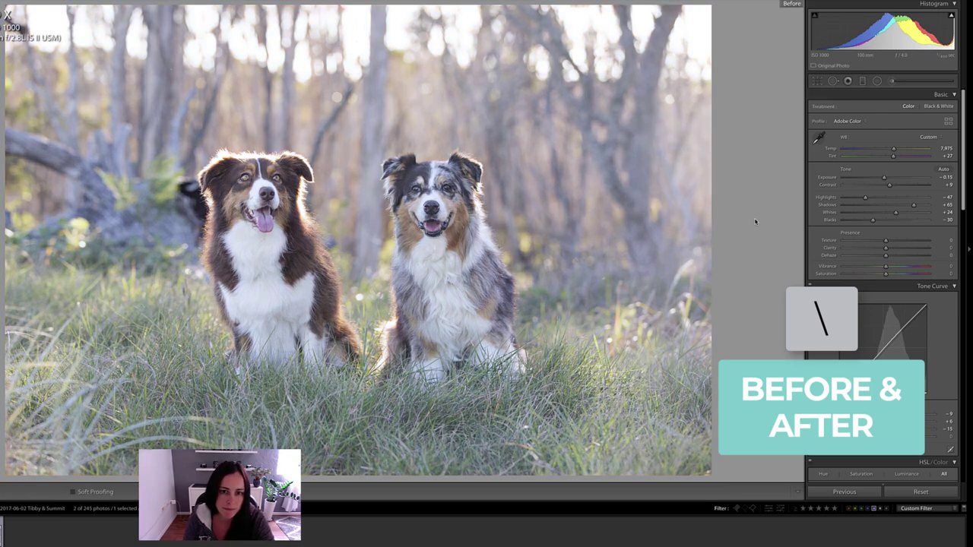
key("backslash")
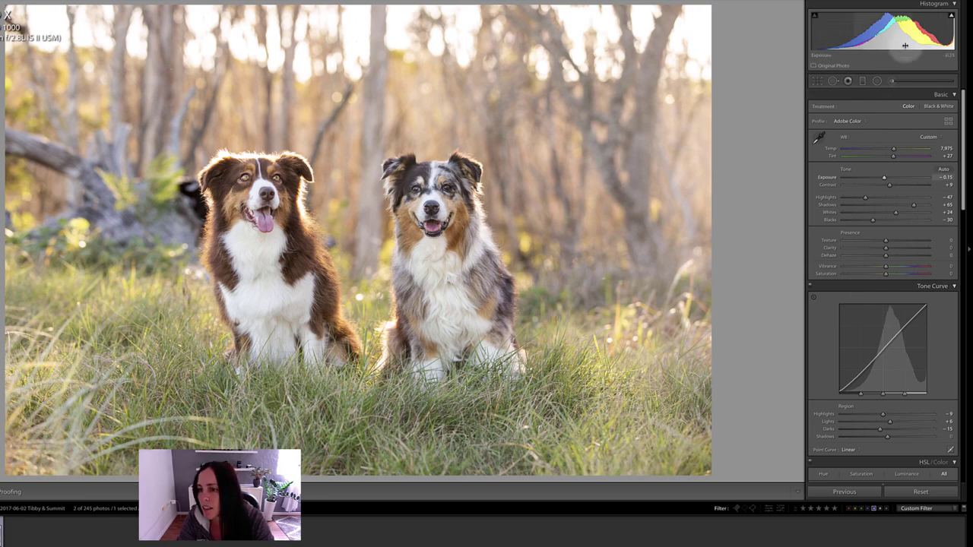
left_click_drag(886, 249, 851, 274)
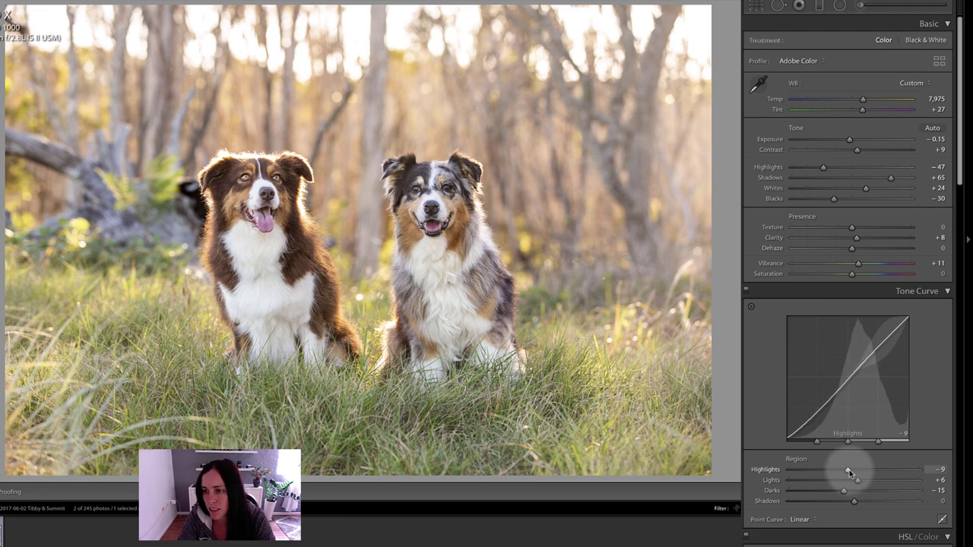
Set curve Highlights −21 and Darks −17, Shadows +70, Blacks −41, Tint +28, Temp 8,123.
left_click_drag(849, 470, 842, 474)
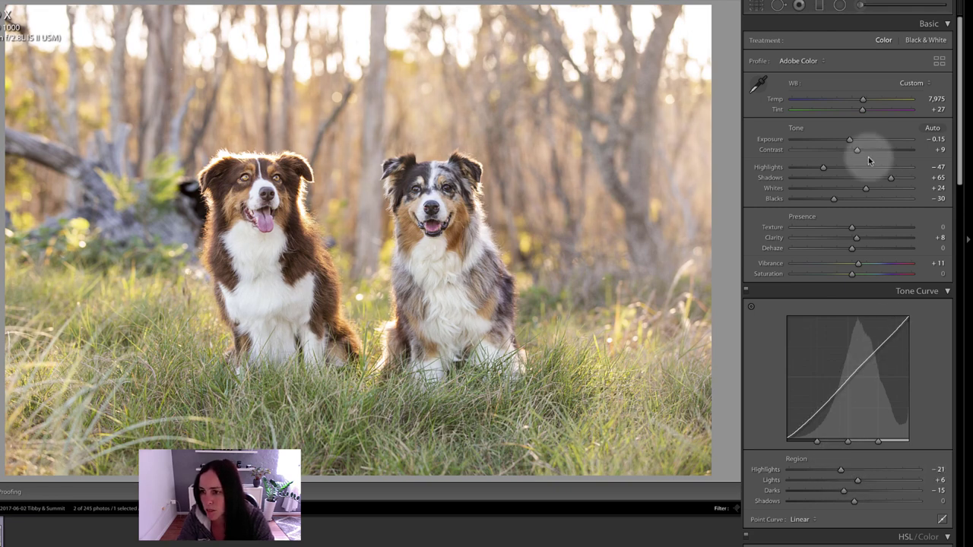
left_click_drag(844, 491, 842, 490)
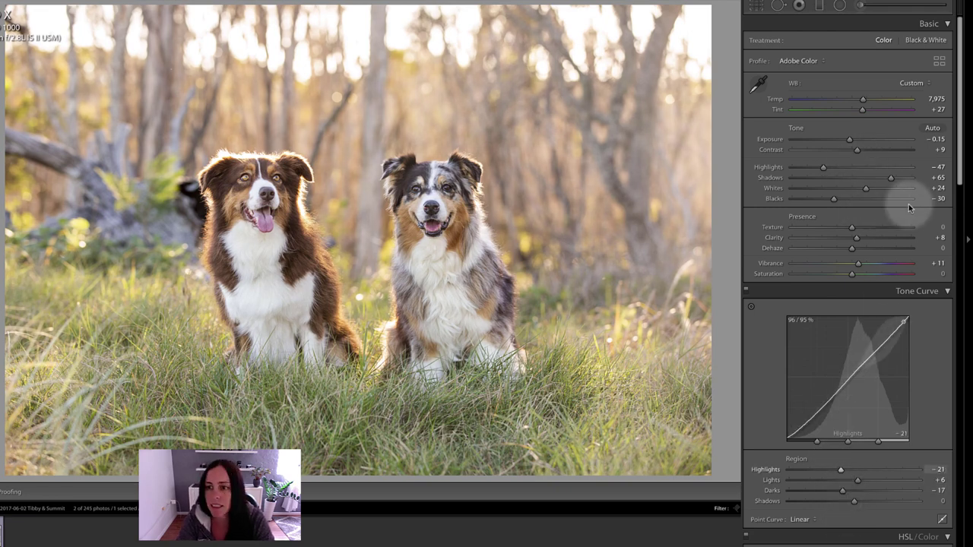
left_click_drag(834, 199, 831, 199)
left_click_drag(885, 178, 869, 189)
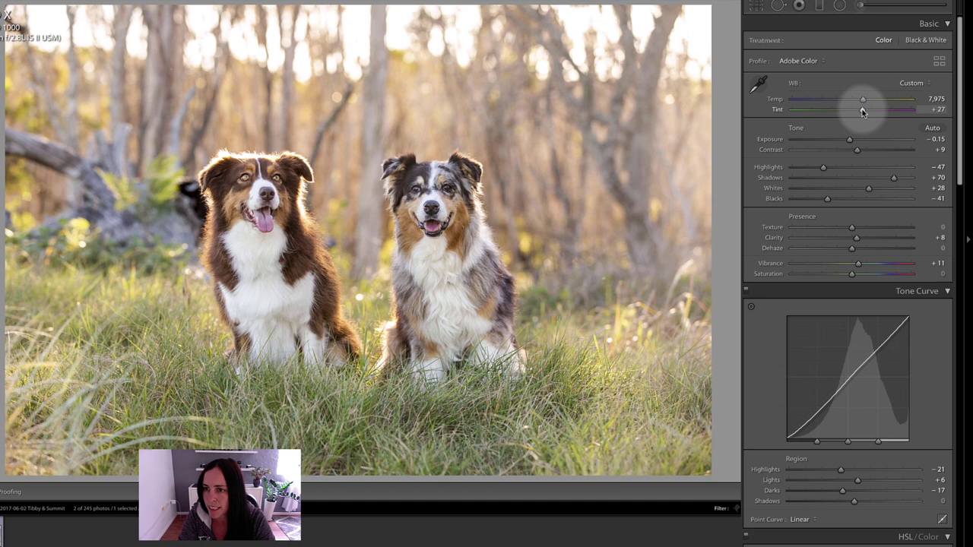
left_click_drag(863, 112, 864, 111)
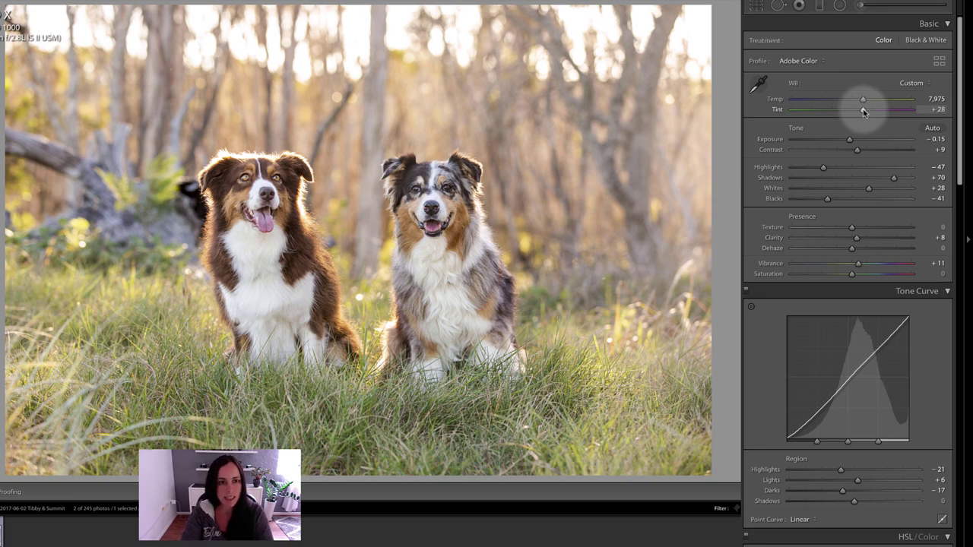
left_click_drag(863, 99, 864, 99)
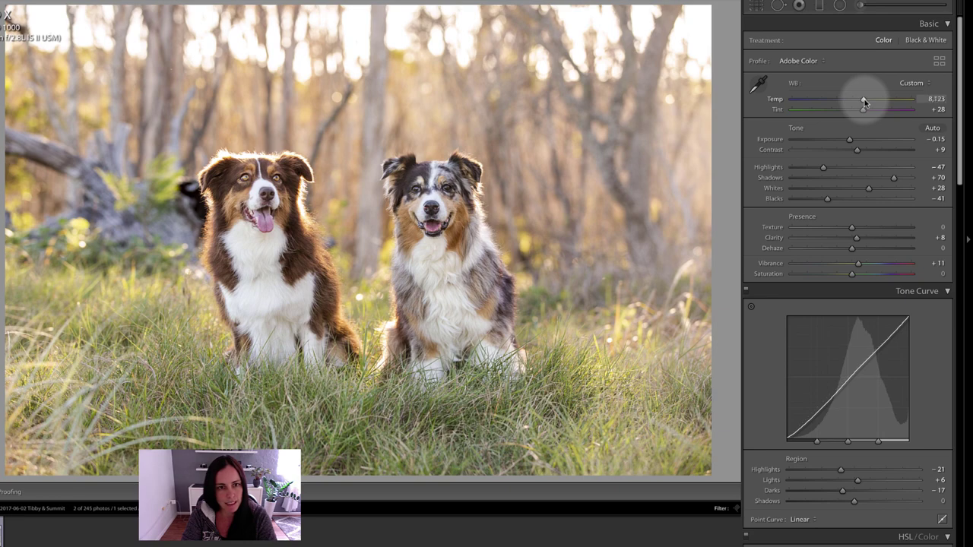
Compare the enlarged edited photo against its before version, then restore the panels.
key("Tab")
key("backslash")
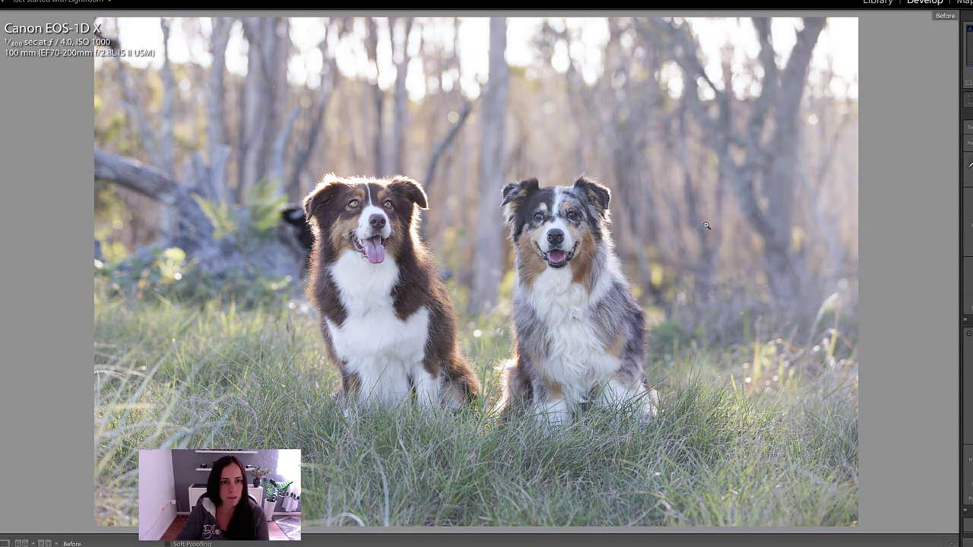
key("backslash")
key("Tab")
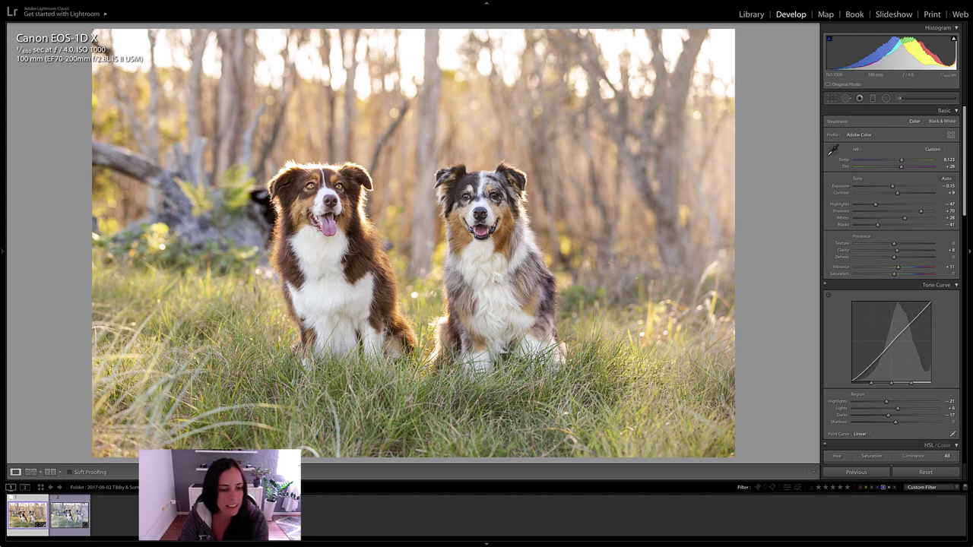
Flip between the edited first and unedited second photo full screen, ending on photo 2.
key("Right")
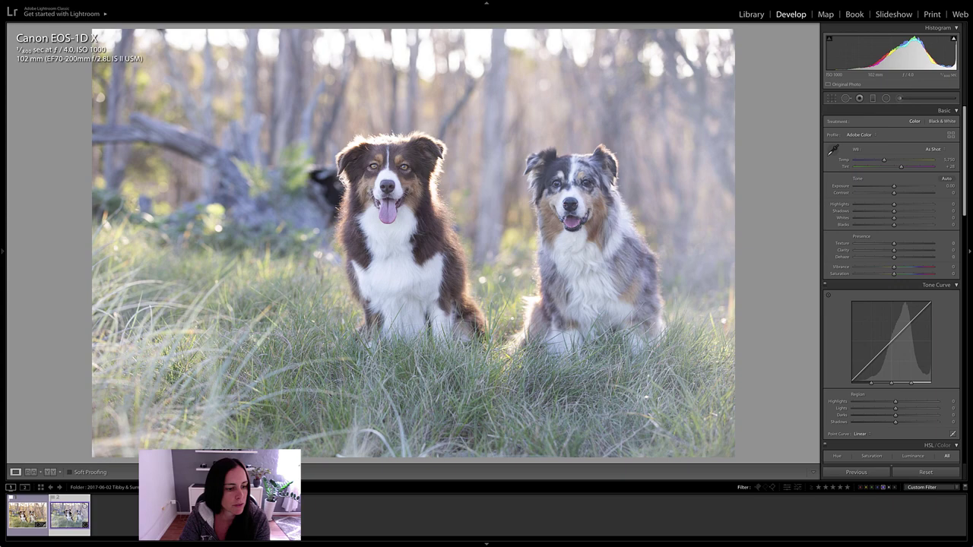
left_click(44, 514)
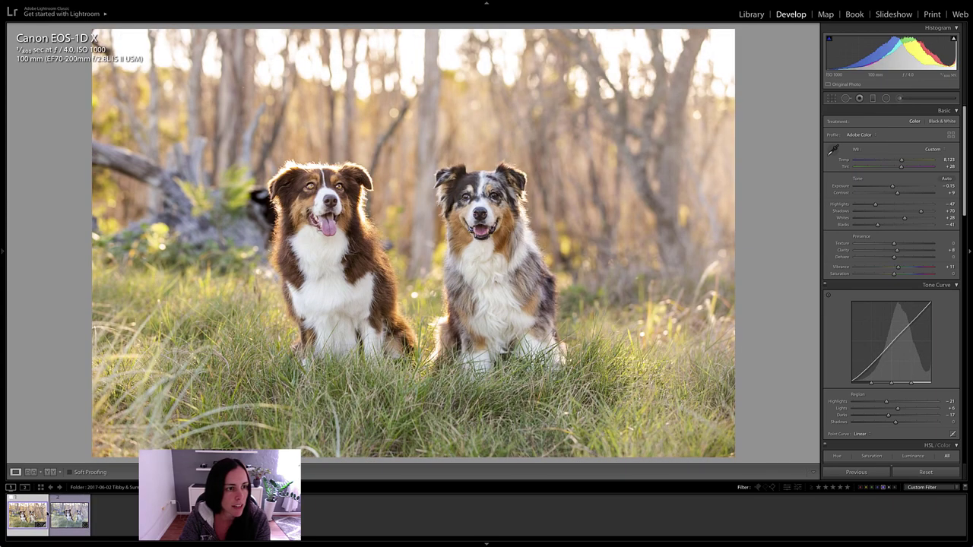
left_click(65, 514)
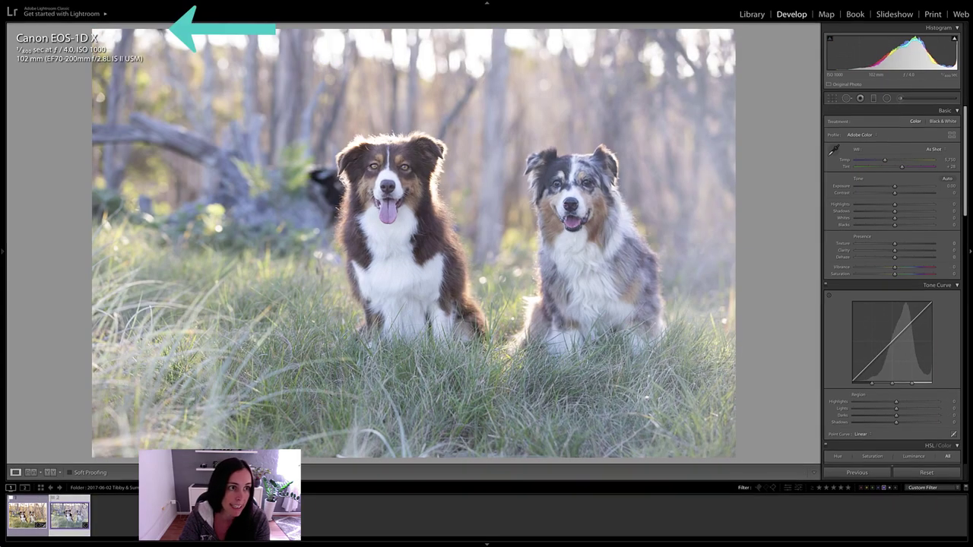
key("shift+Tab")
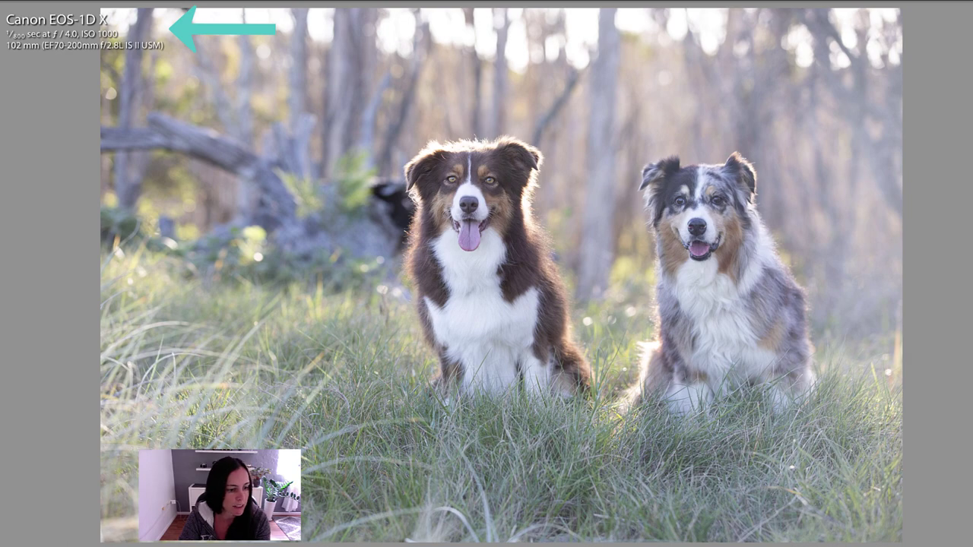
key("Left")
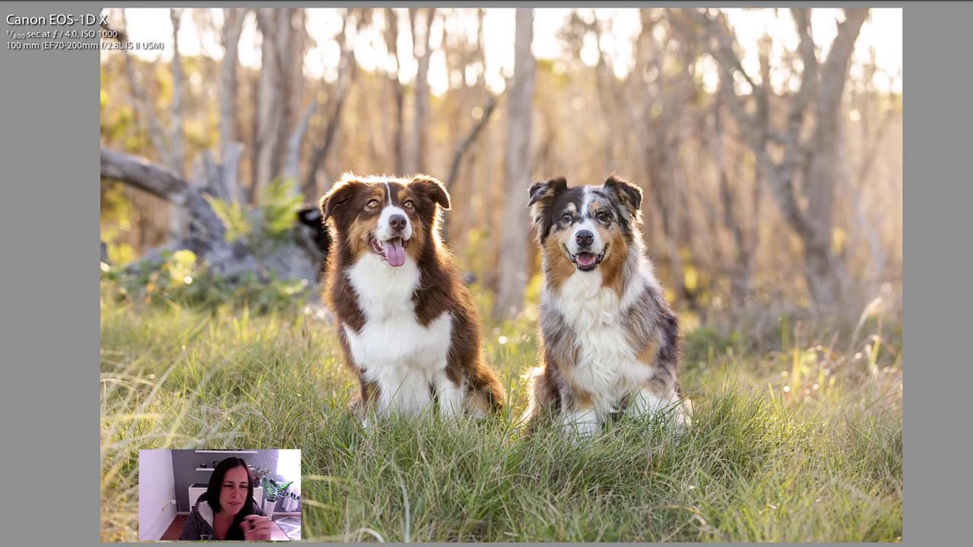
key("Right")
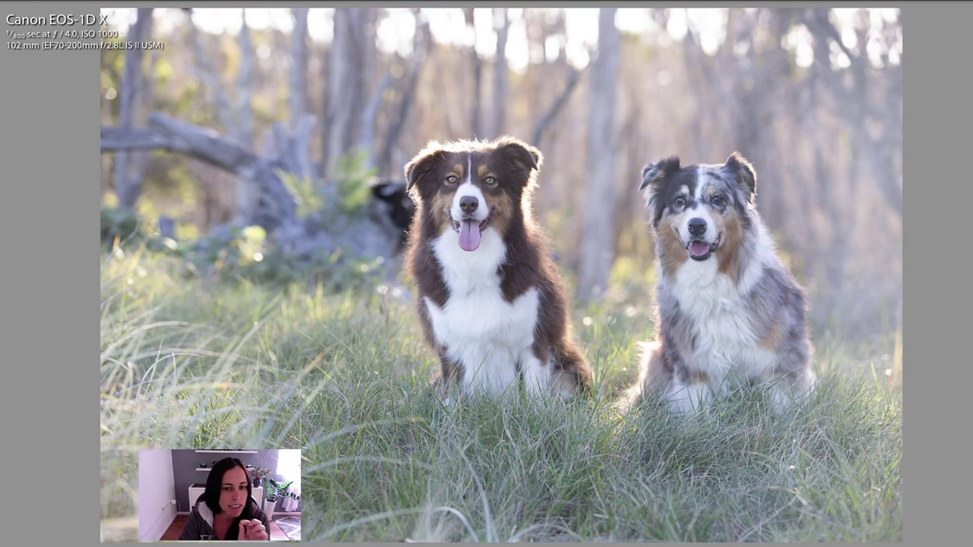
key("Right")
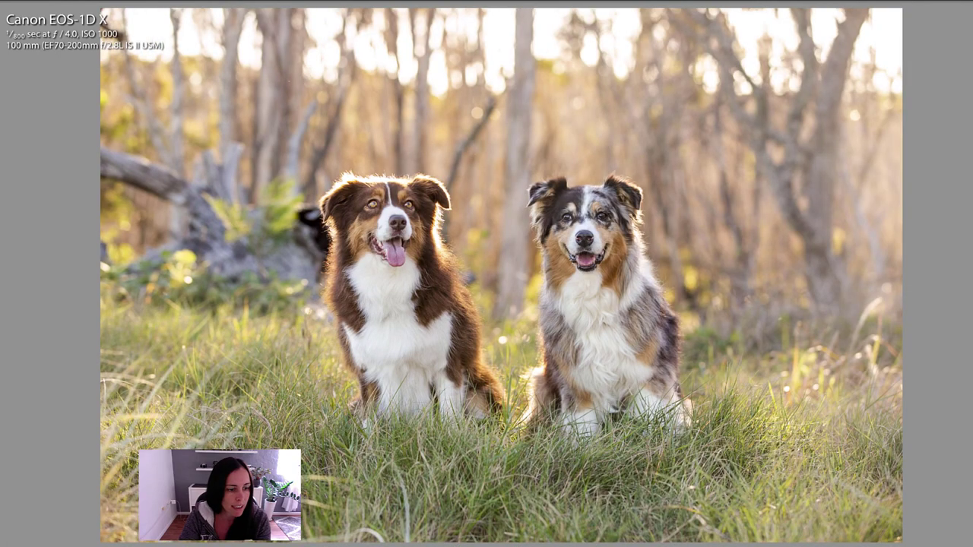
key("Left")
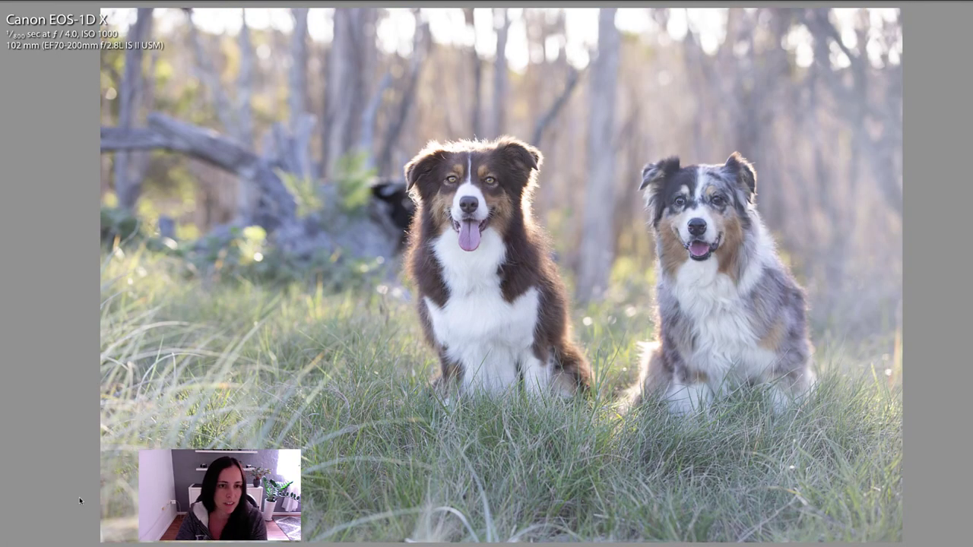
Copy the first photo's develop settings and paste them onto the second photo.
key("f")
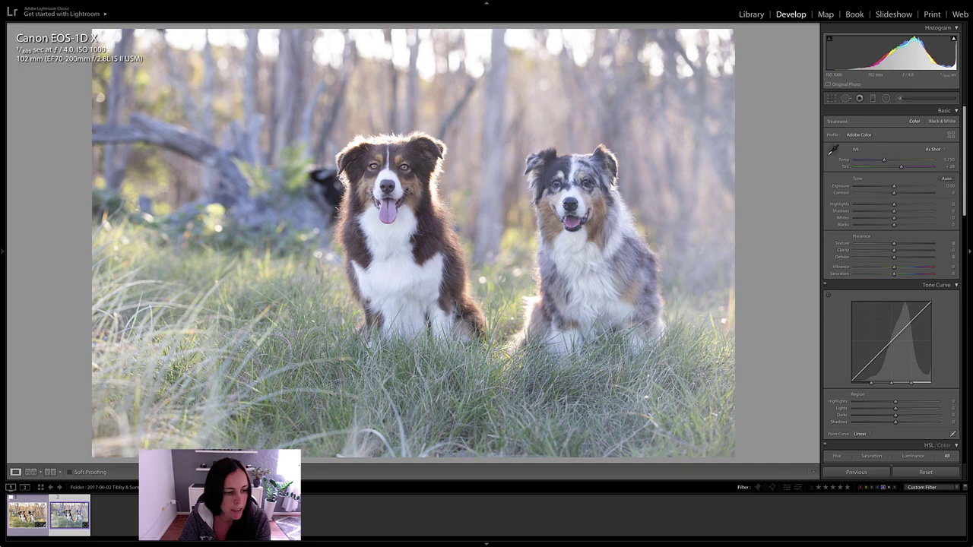
key("Left")
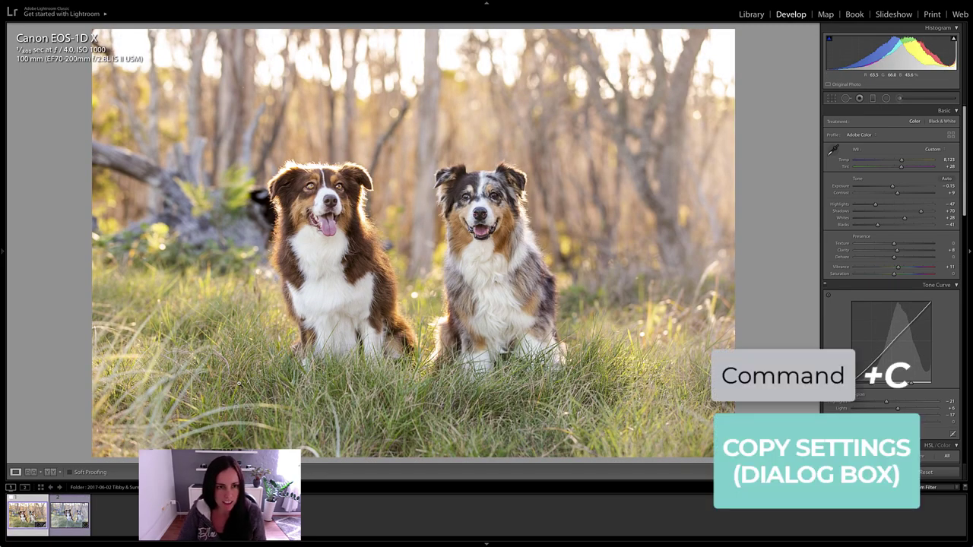
key("ctrl+c")
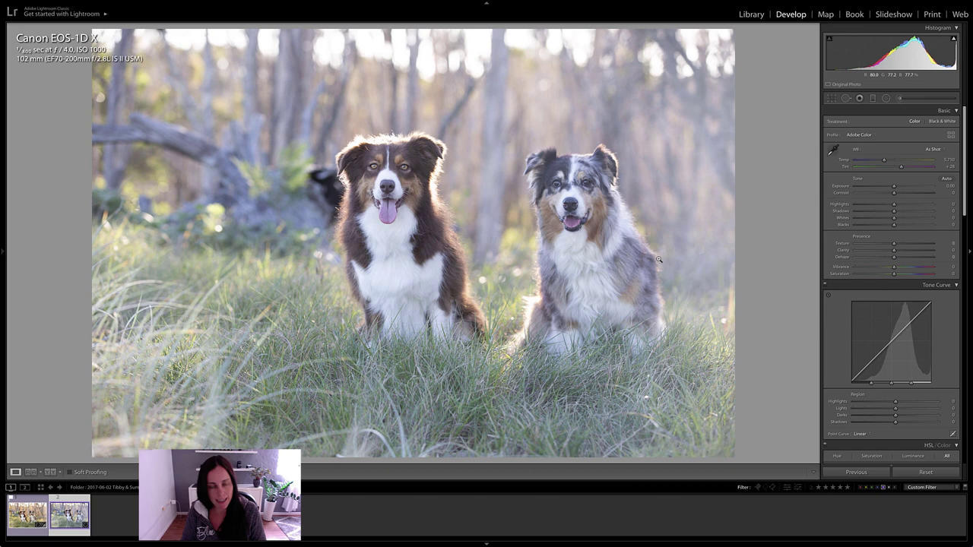
key("super+v")
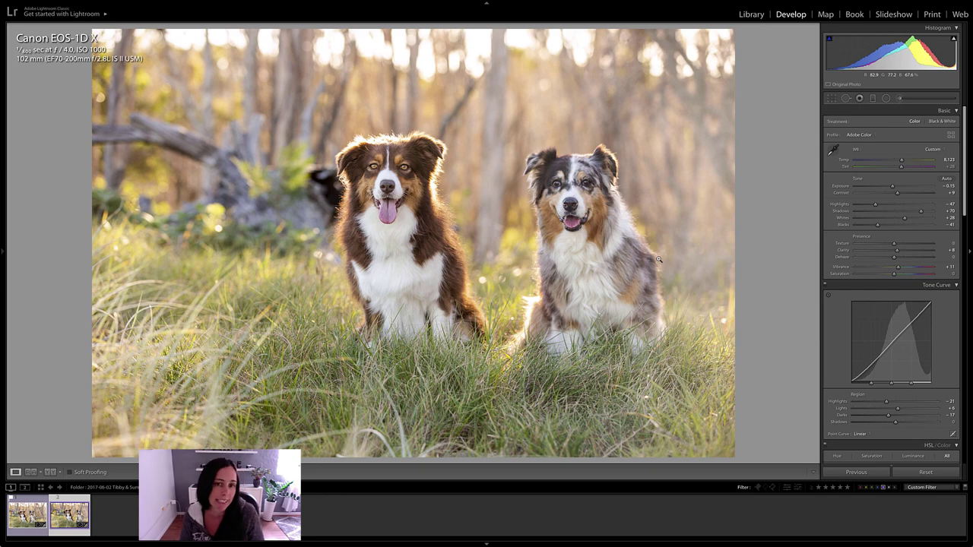
Flip between both dog photos to confirm they now share the warm look.
key("Left")
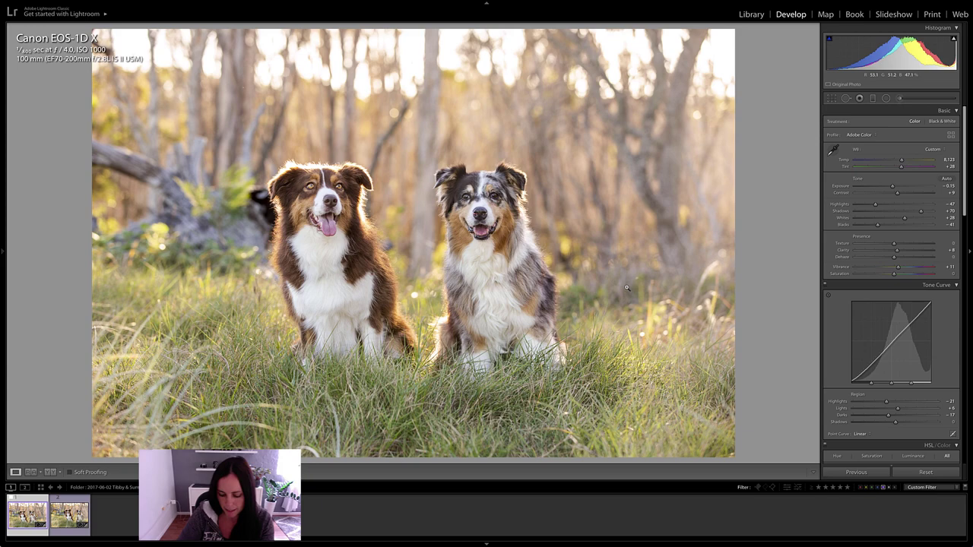
key("Right")
key("Left")
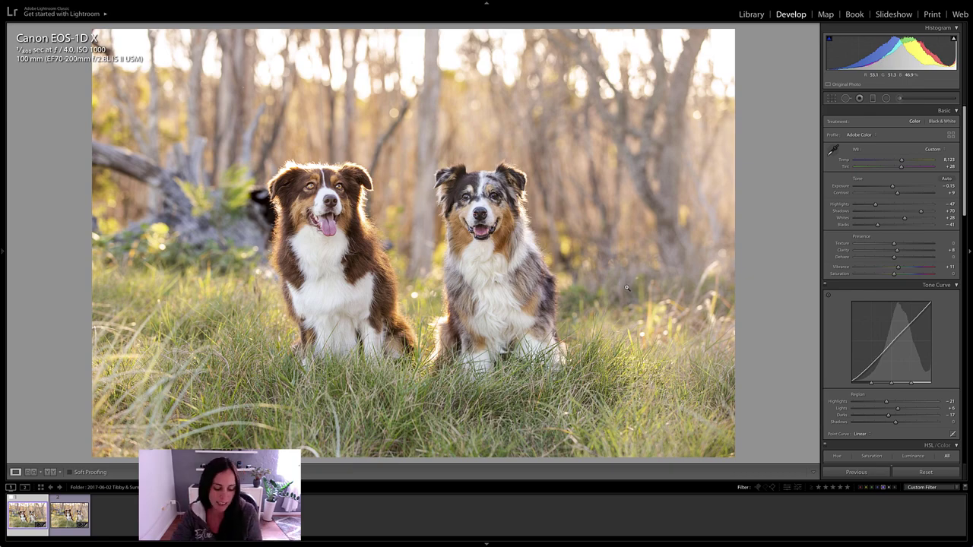
Export the photo from Lightroom as a PSD with the 'EXPORT for editing' preset, opening in Photoshop 2020.
key("super+shift+e")
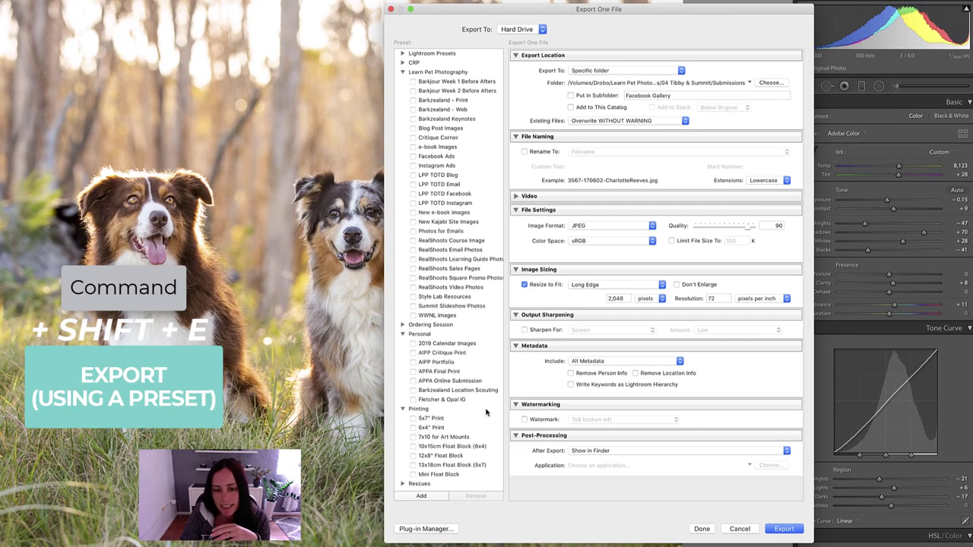
scroll(473, 425, "down", 3)
scroll(472, 426, "up", 1)
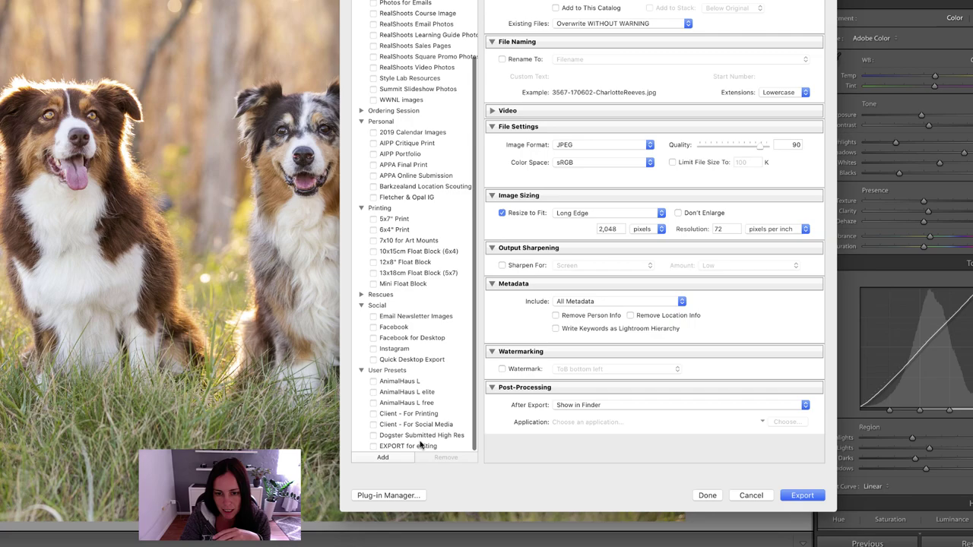
left_click(421, 445)
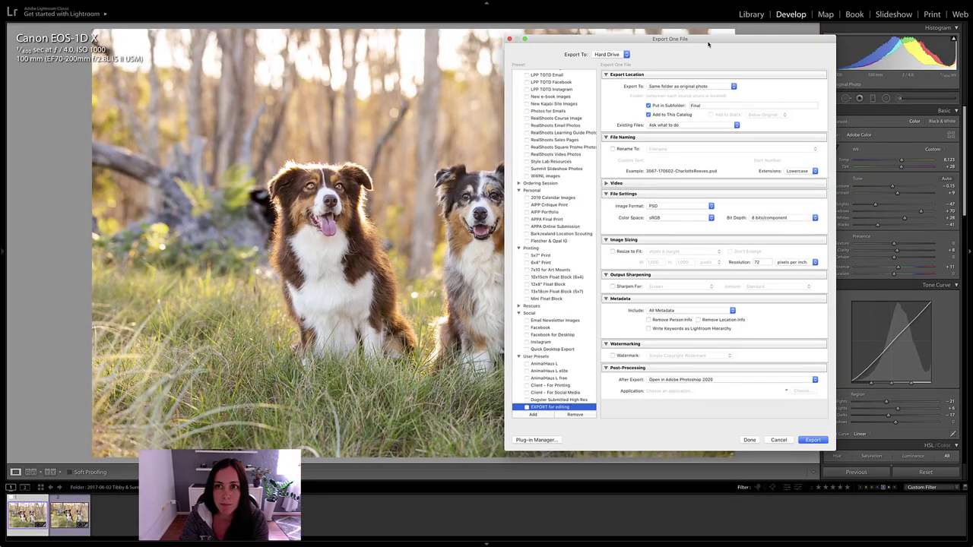
left_click_drag(707, 44, 497, 43)
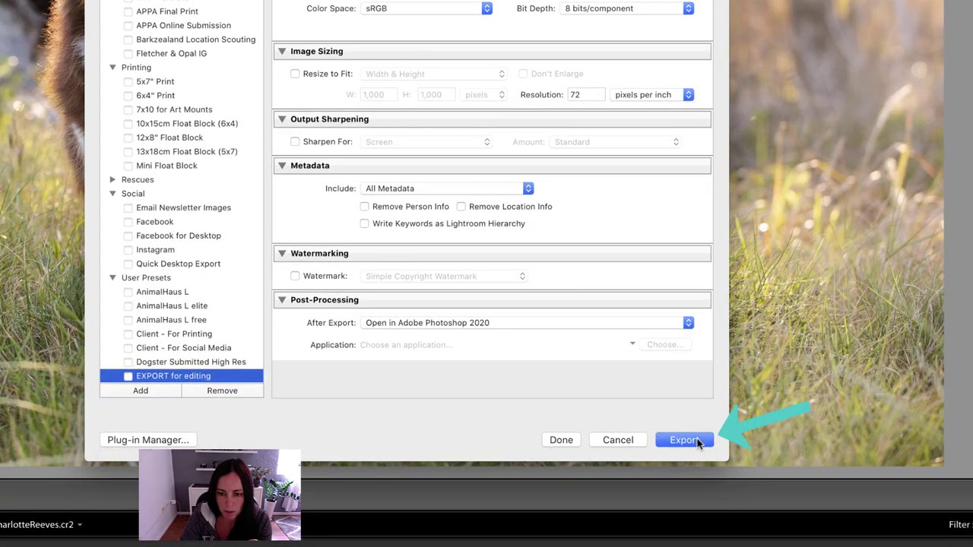
left_click(684, 440)
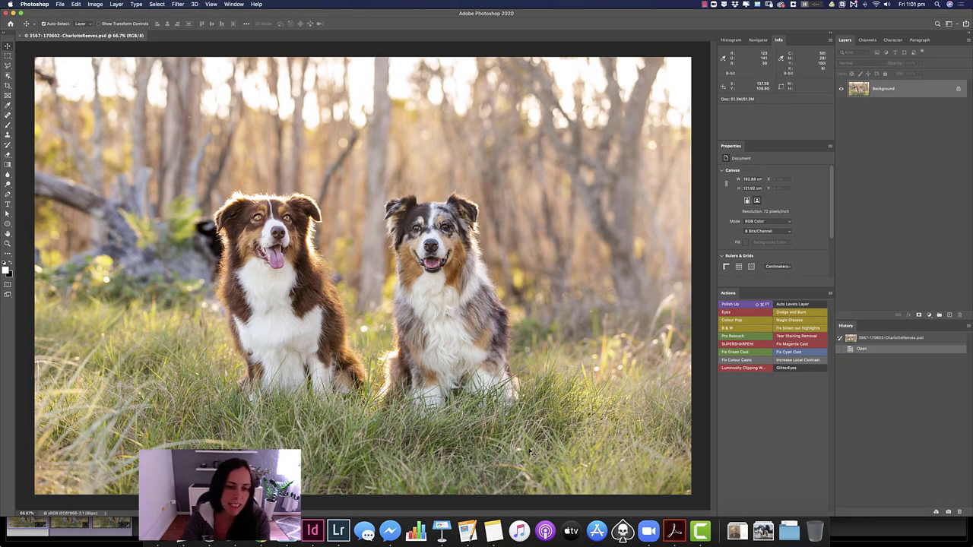
Switch back to Lightroom to send the second raw dog photo to Photoshop.
left_click(342, 527)
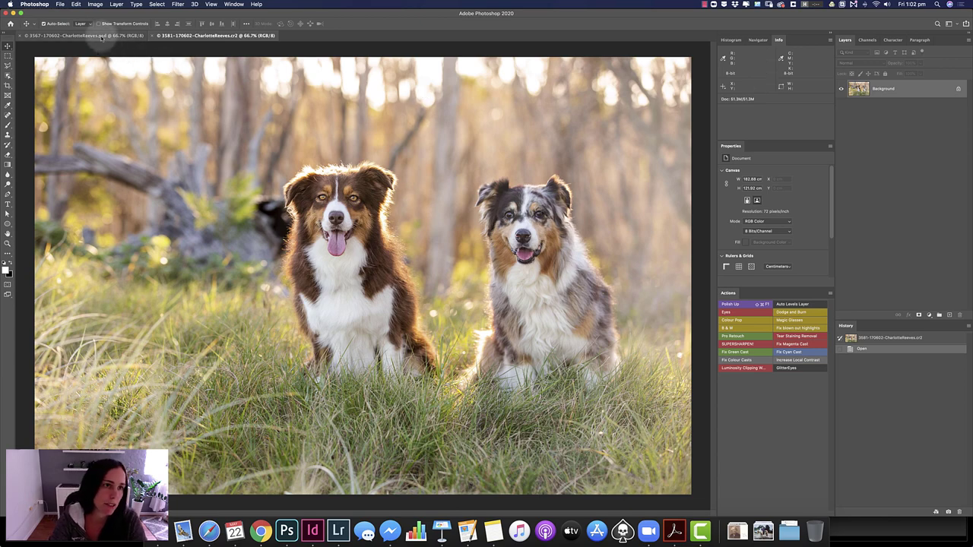
Flip between the exported PSD and raw photo documents to compare the two dog shots.
left_click(101, 36)
left_click(219, 36)
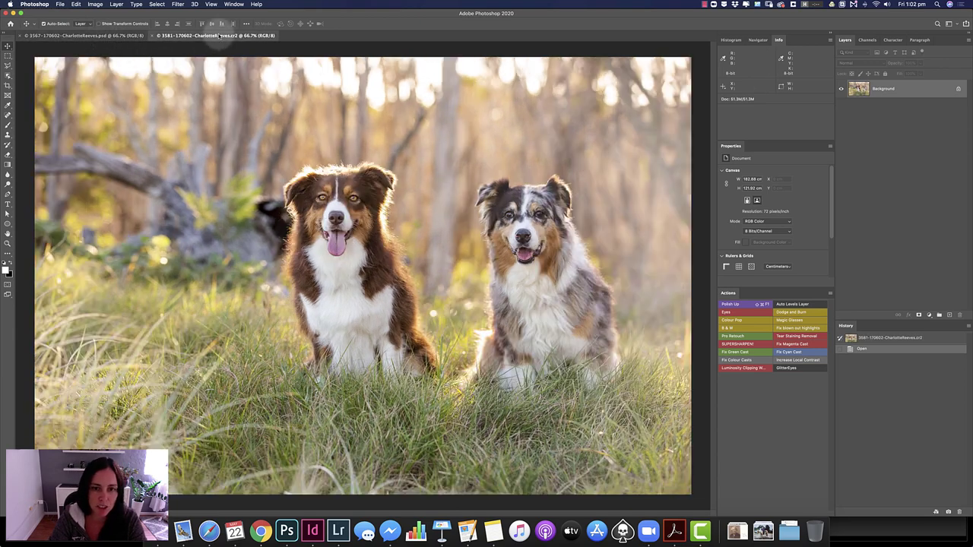
left_click(95, 36)
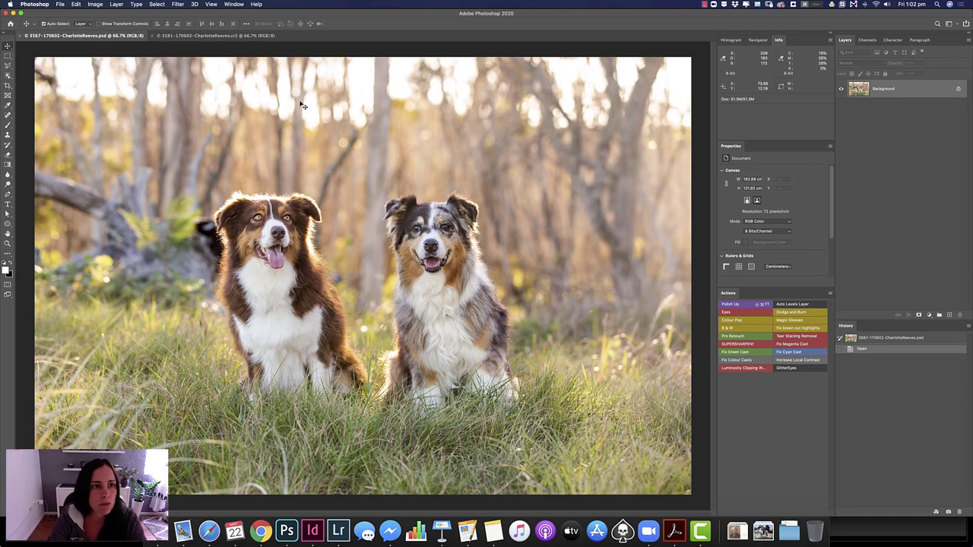
left_click(228, 35)
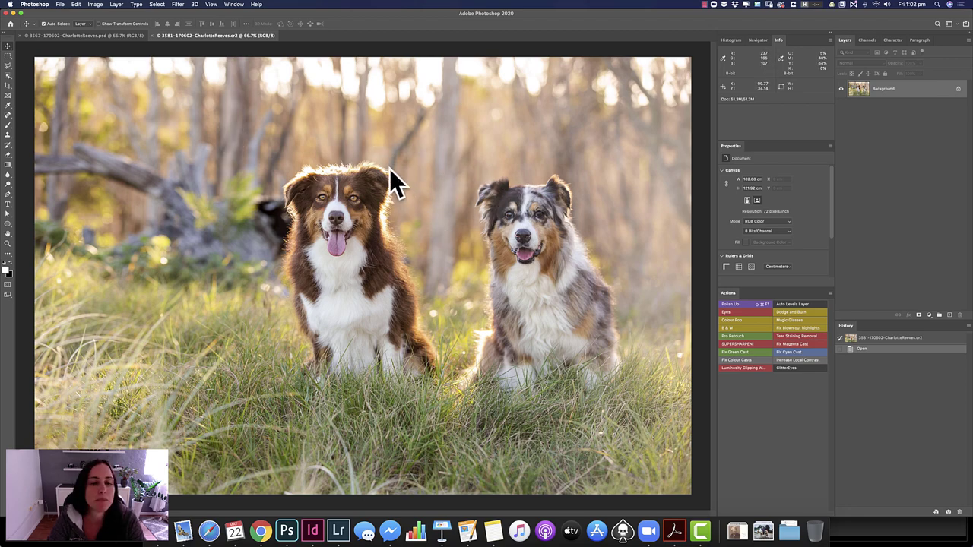
left_click(117, 37)
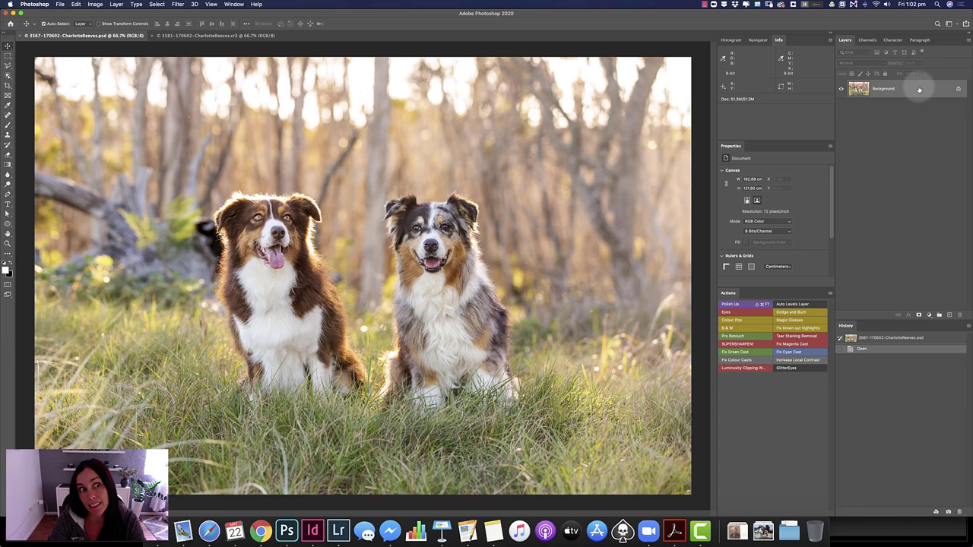
left_click(216, 37)
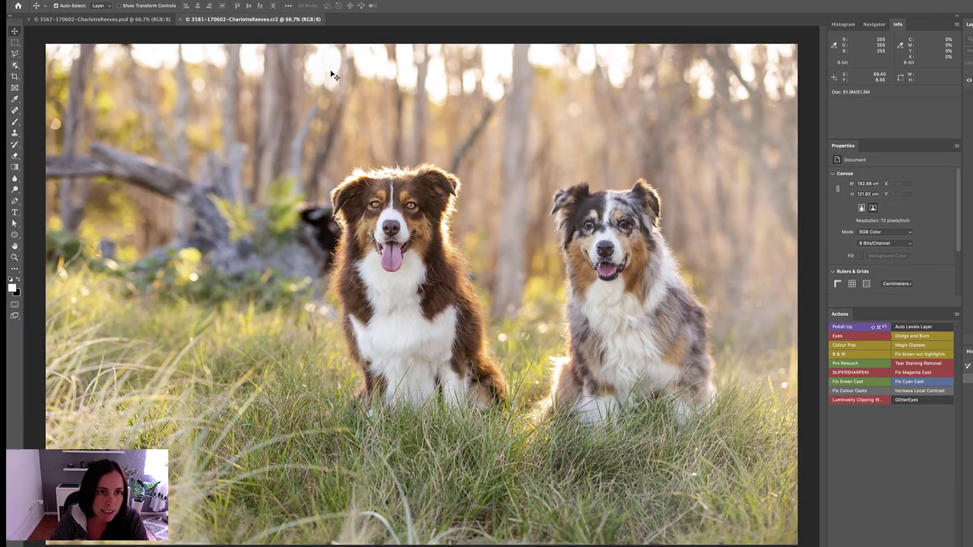
Drag the raw two-dog photo into the PSD as a new layer, then return to the raw document.
left_click_drag(330, 75, 159, 47)
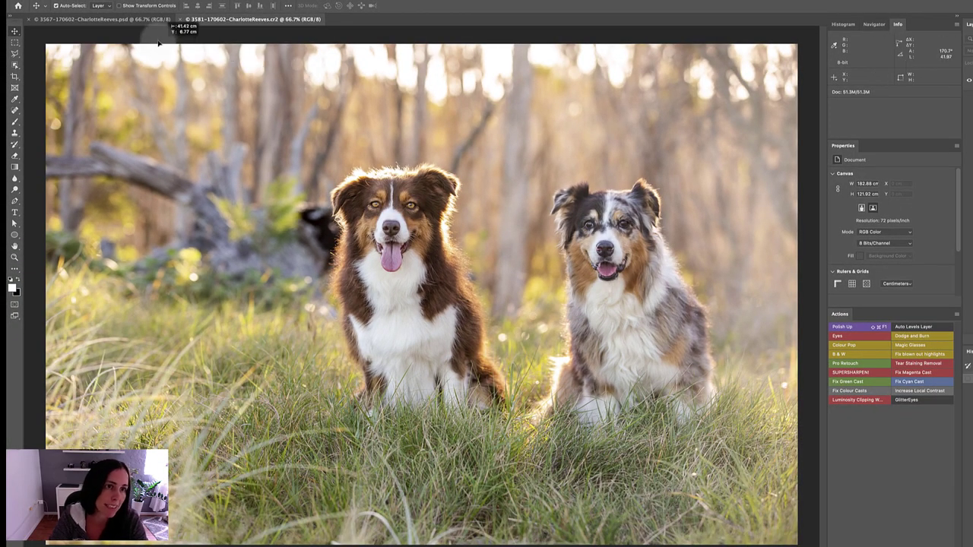
left_click_drag(158, 47, 145, 22)
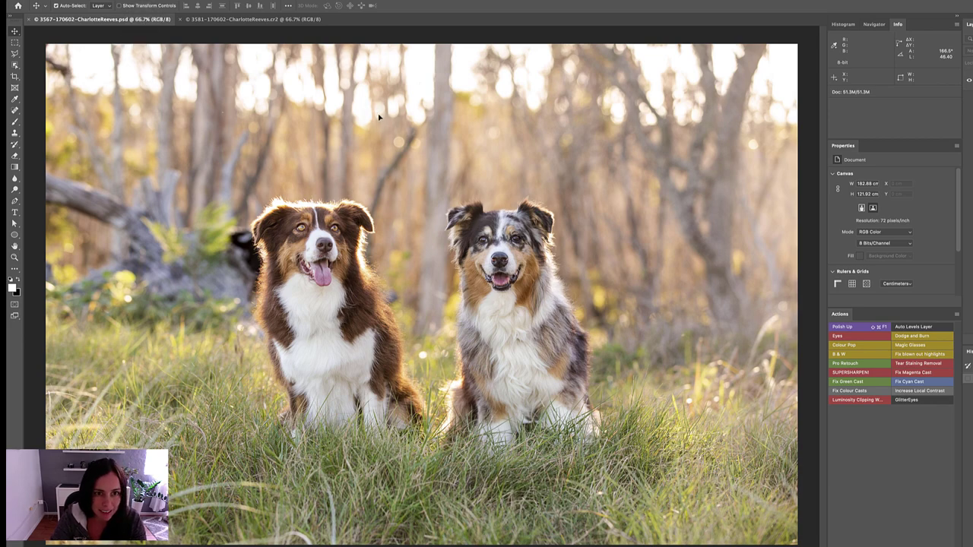
left_click_drag(379, 116, 381, 118)
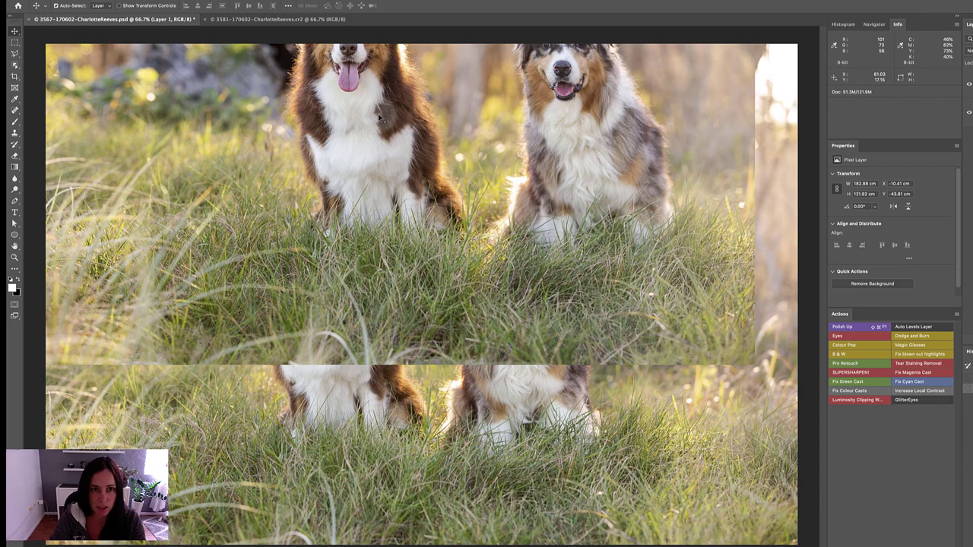
left_click_drag(216, 155, 485, 354)
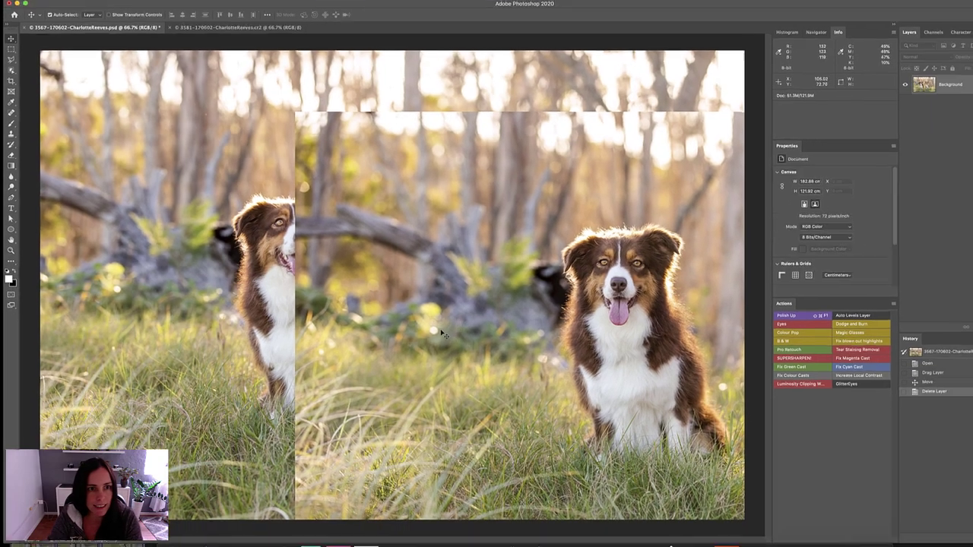
left_click(203, 35)
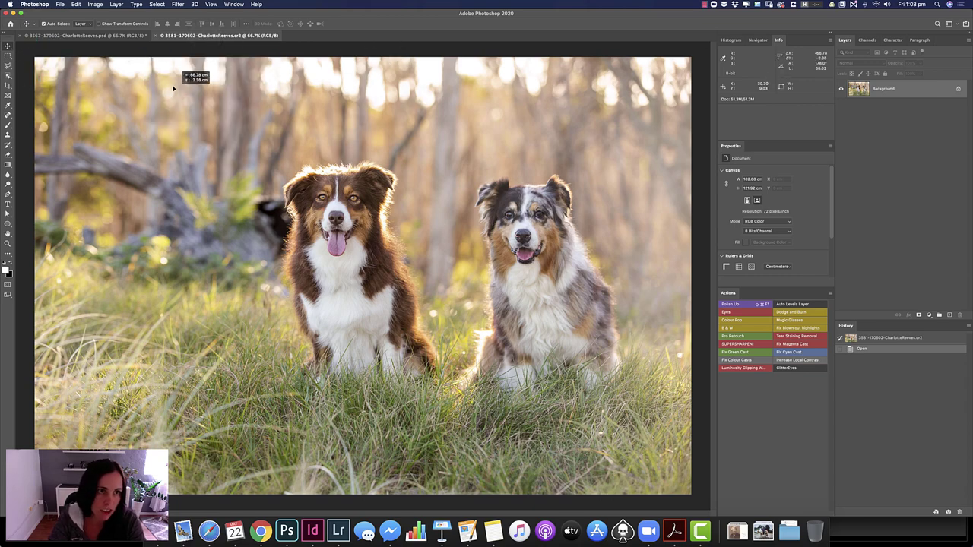
Move Layer 1 in the PSD so its dogs roughly overlay those in the Background.
left_click(128, 36)
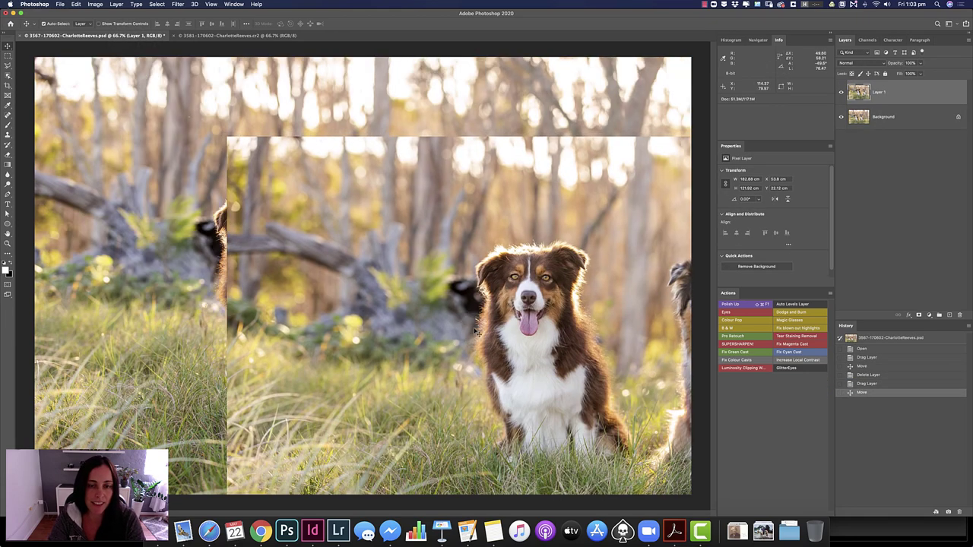
left_click_drag(478, 333, 411, 270)
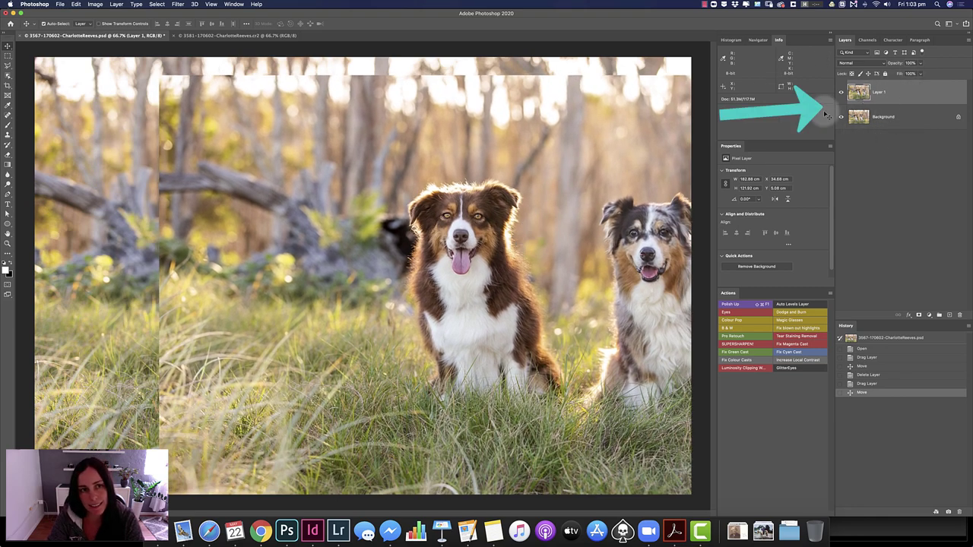
left_click_drag(449, 210, 621, 406)
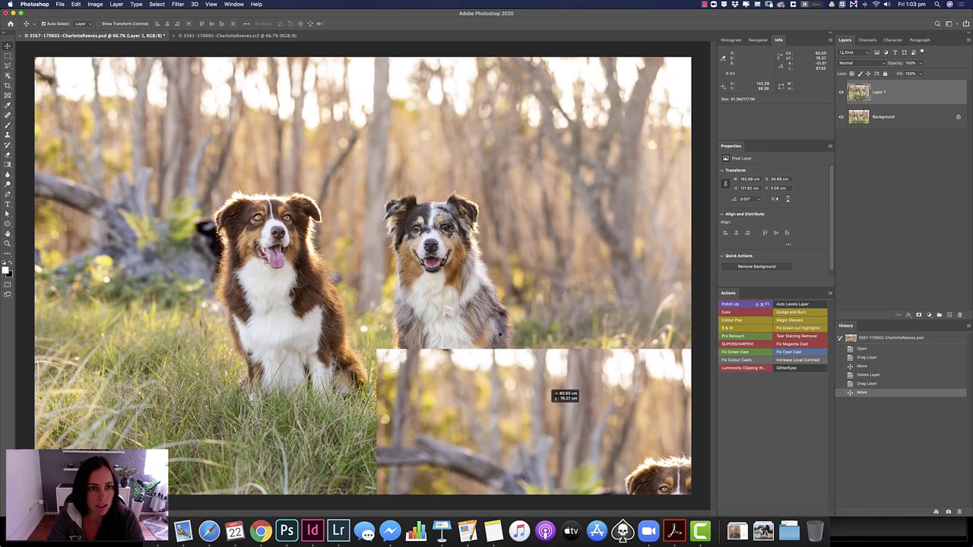
left_click_drag(494, 312, 286, 150)
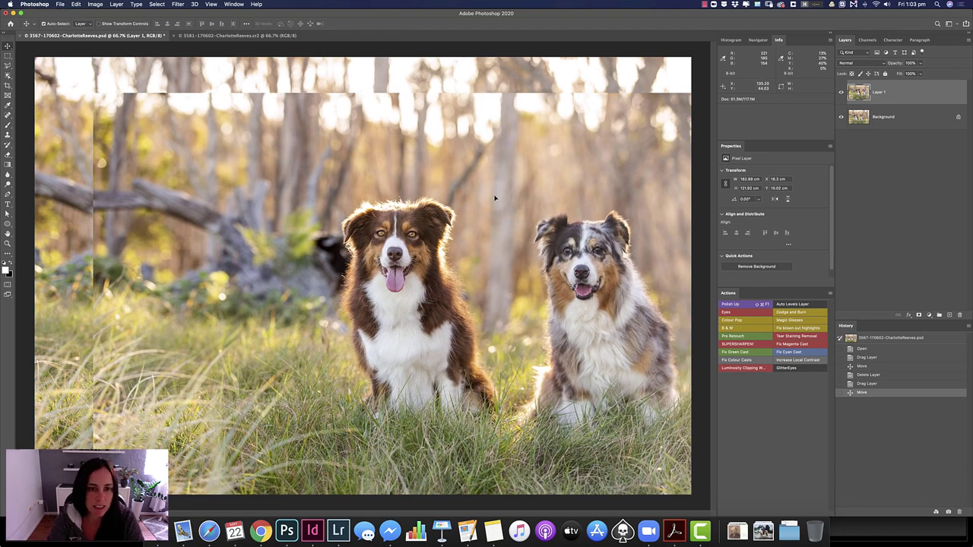
left_click_drag(498, 198, 414, 130)
left_click_drag(479, 253, 492, 262)
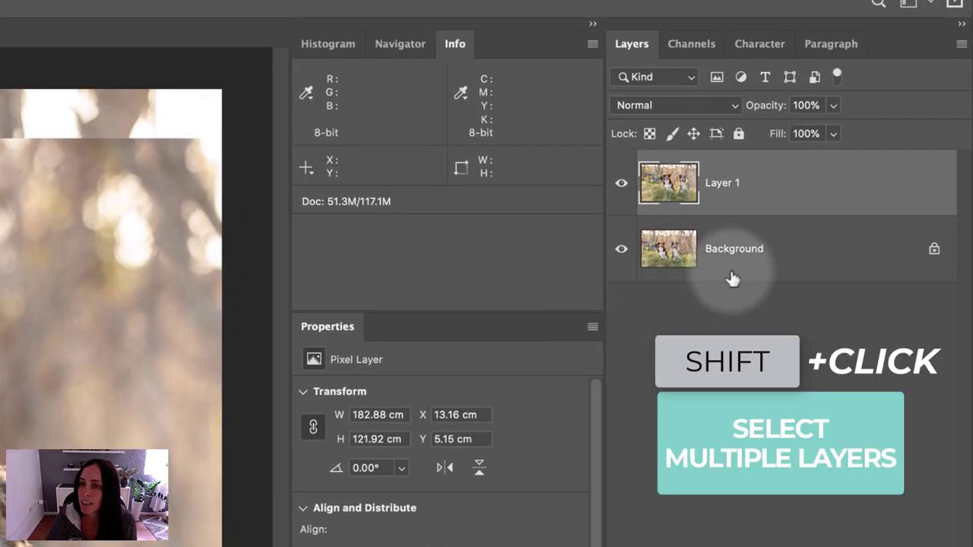
Select Layer 1 and Background together, then bring up the Edit menu.
left_click(746, 274, "shift")
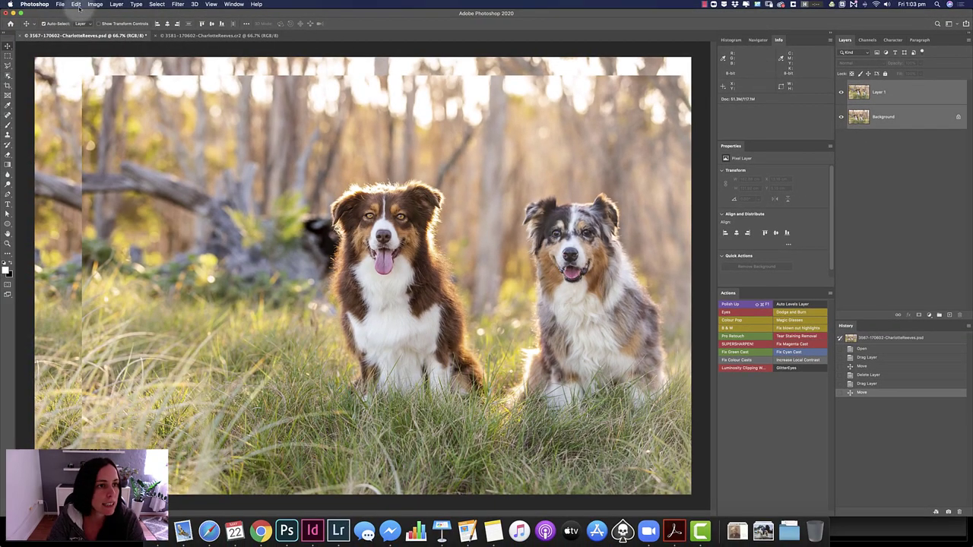
left_click(76, 5)
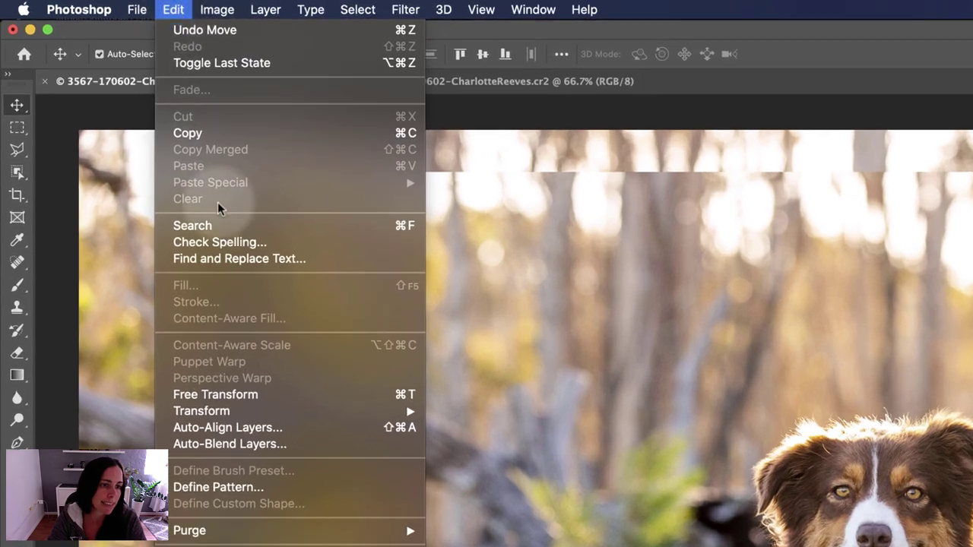
Run Auto-Align Layers with Auto projection on the two dog layers.
left_click(267, 430)
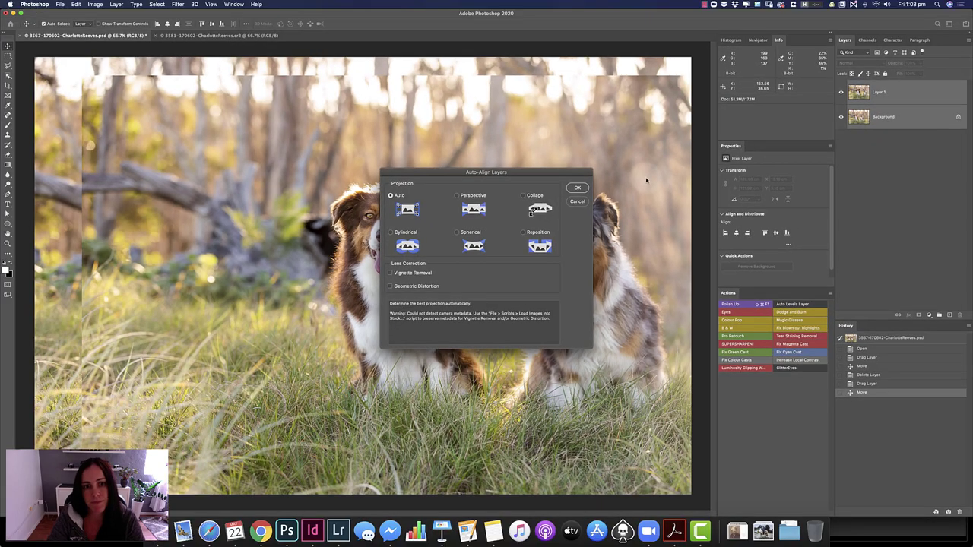
left_click(775, 118)
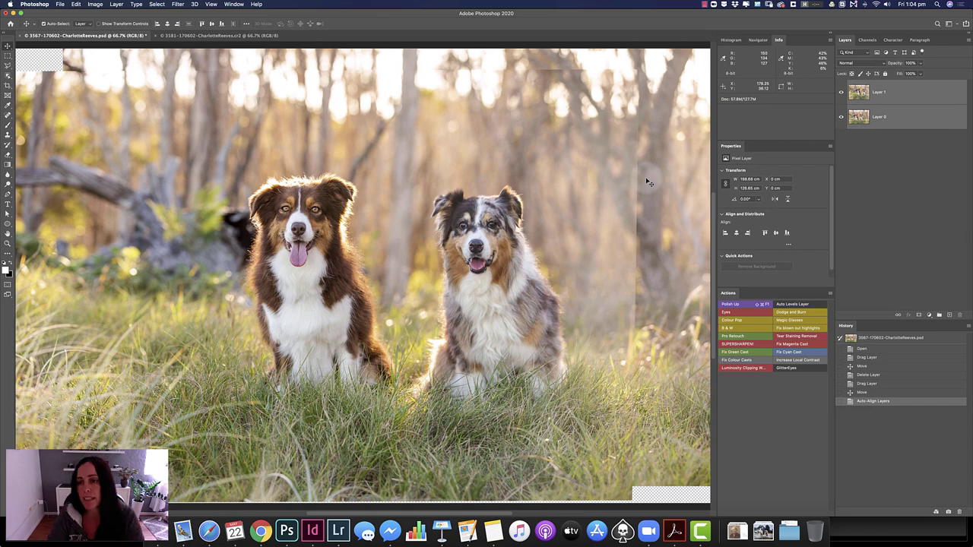
left_click(886, 93)
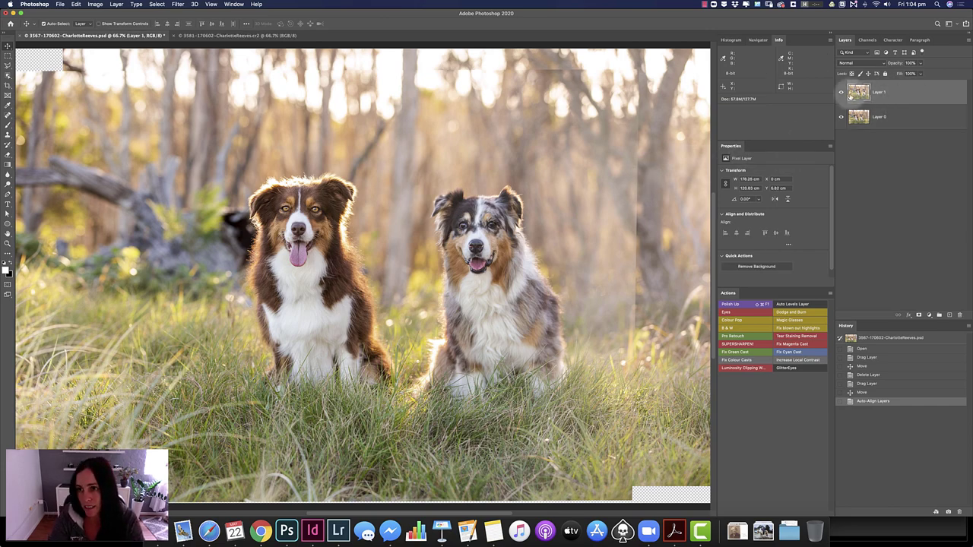
left_click(841, 93)
left_click(841, 92)
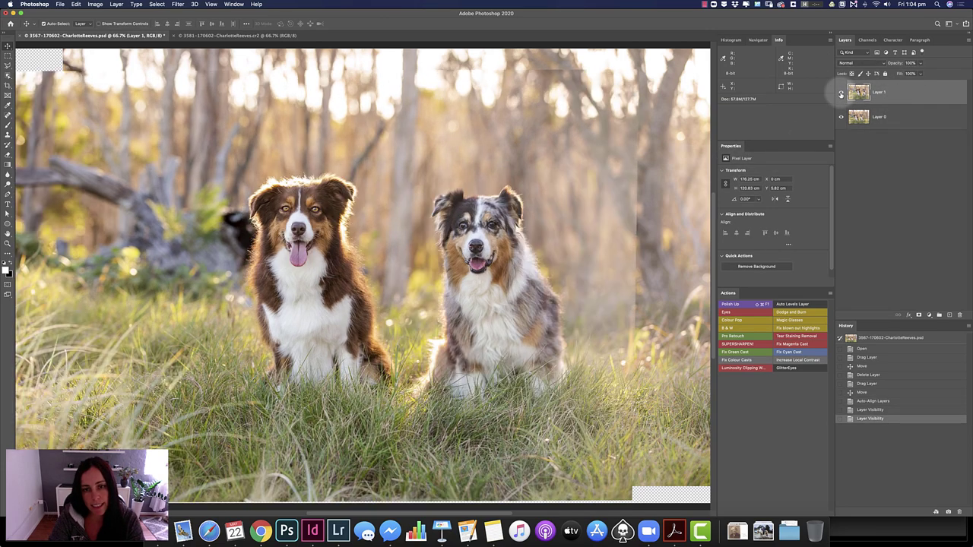
left_click(841, 92)
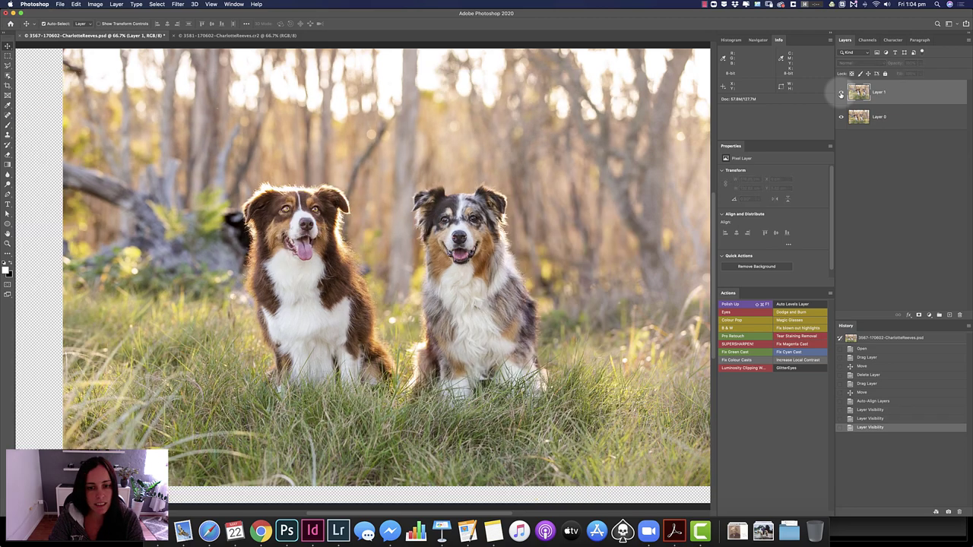
left_click(841, 93)
left_click(841, 93)
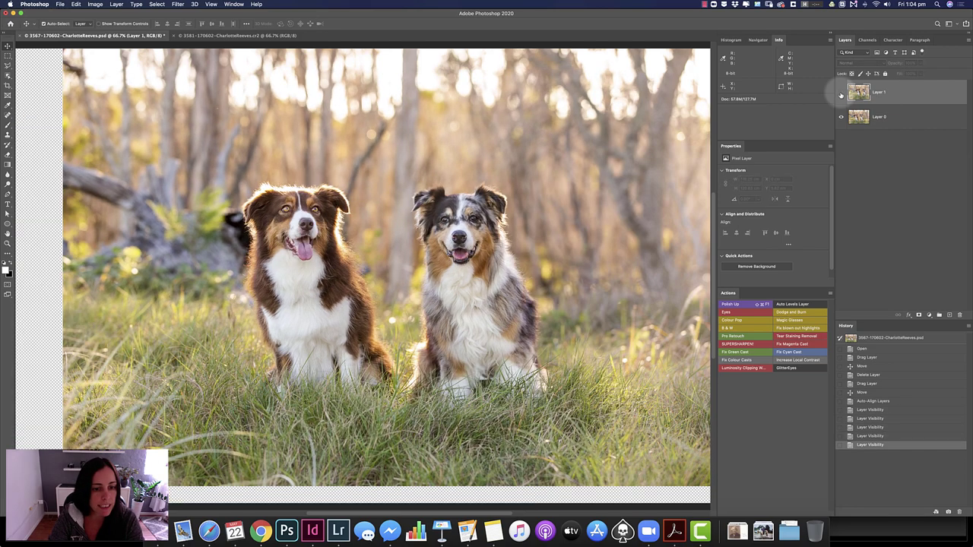
left_click(841, 93)
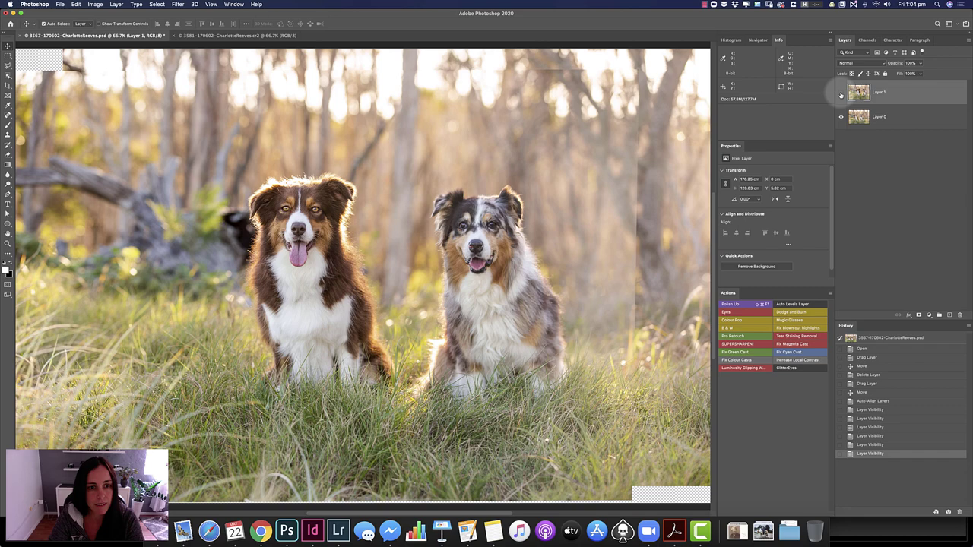
left_click(840, 93)
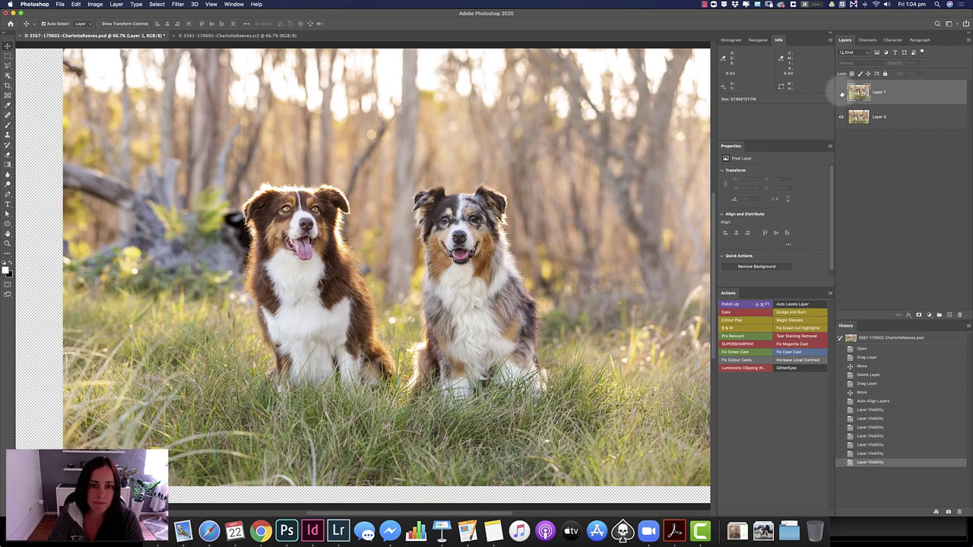
left_click(841, 93)
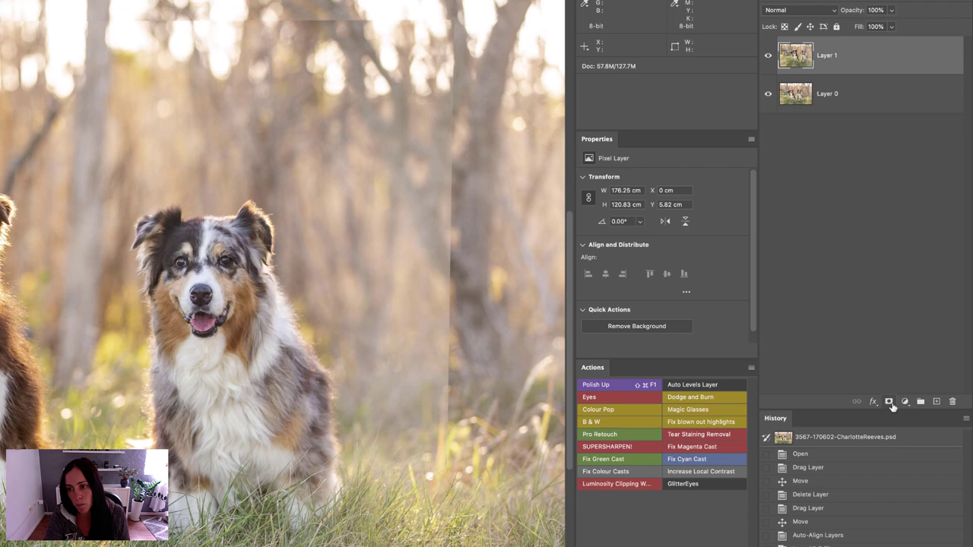
Give Layer 1 a black hide-all mask so only the lower dog shot shows.
left_click(891, 403, "alt")
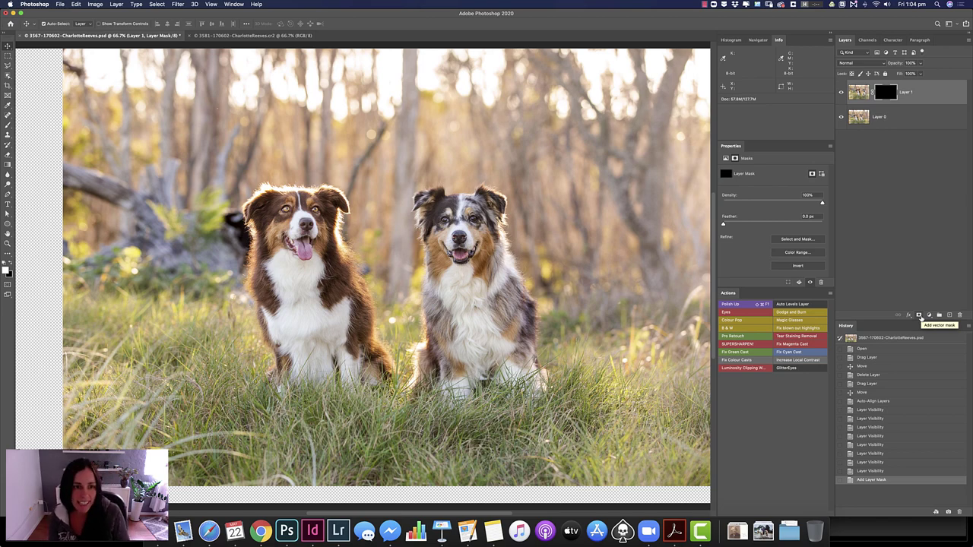
left_click(919, 315)
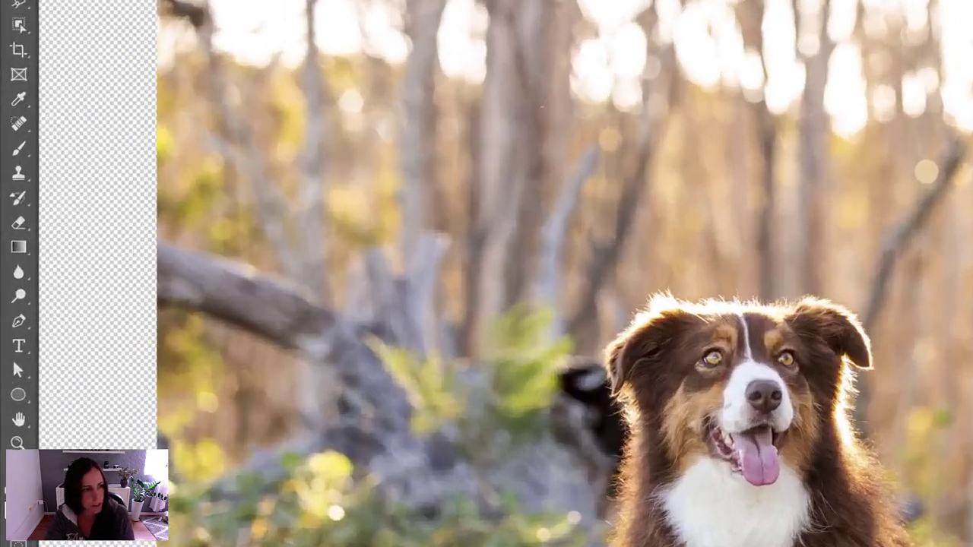
Paint white with a slightly smaller brush on Layer 1's mask to reveal the left brown dog.
key("b")
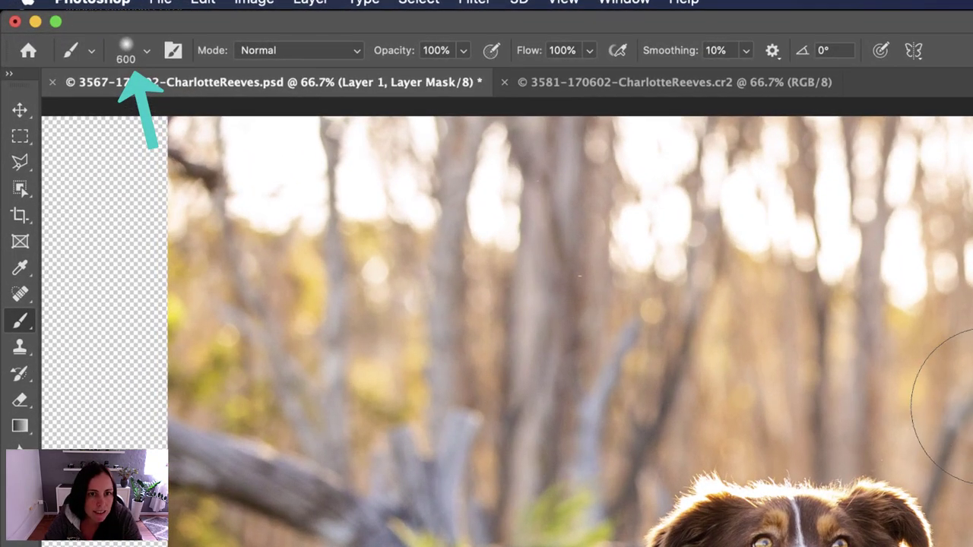
key("bracketleft")
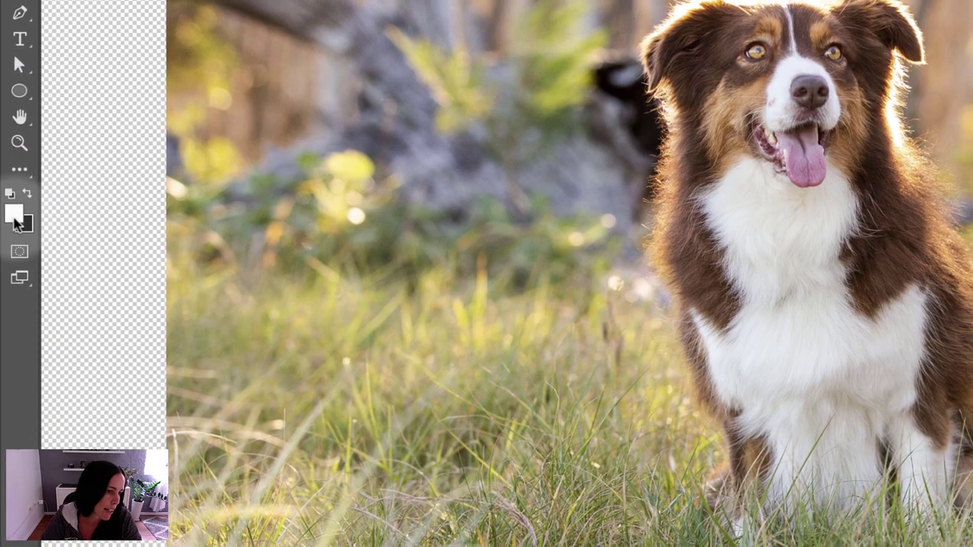
left_click(14, 219)
left_click(663, 351)
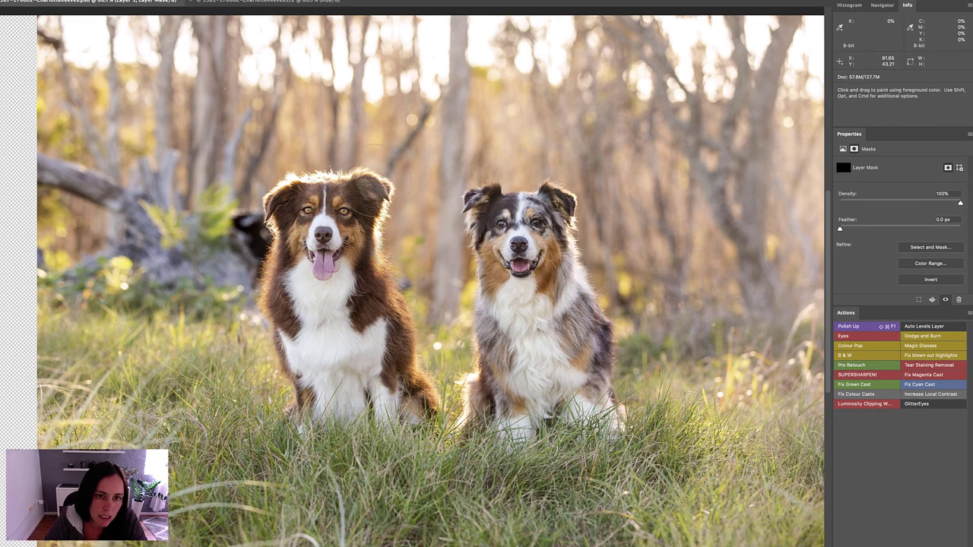
left_click_drag(321, 288, 295, 244)
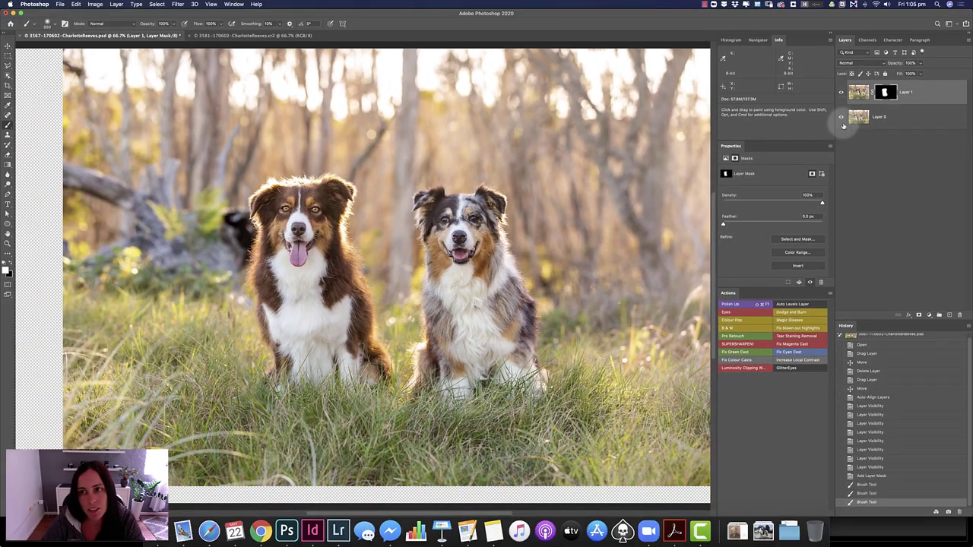
left_click(841, 93)
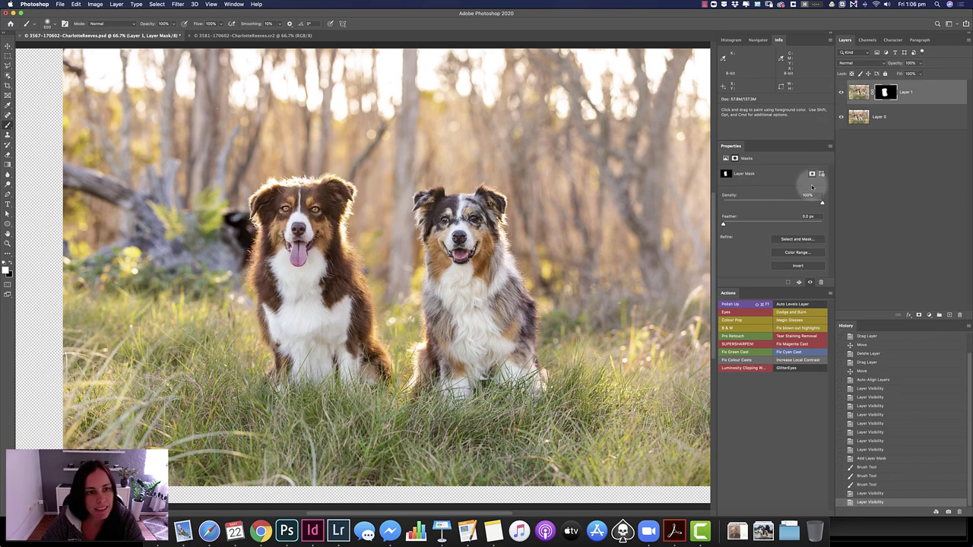
left_click(841, 93)
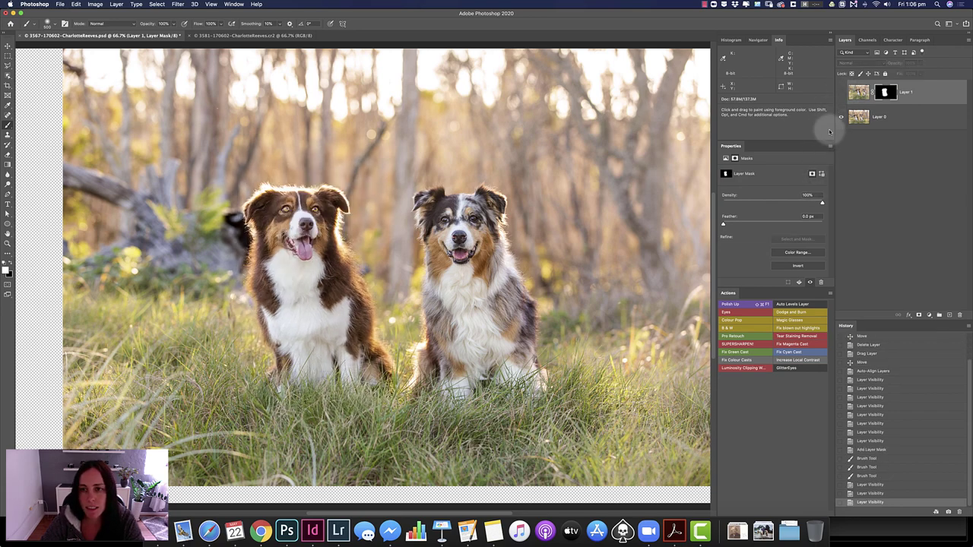
left_click(841, 93)
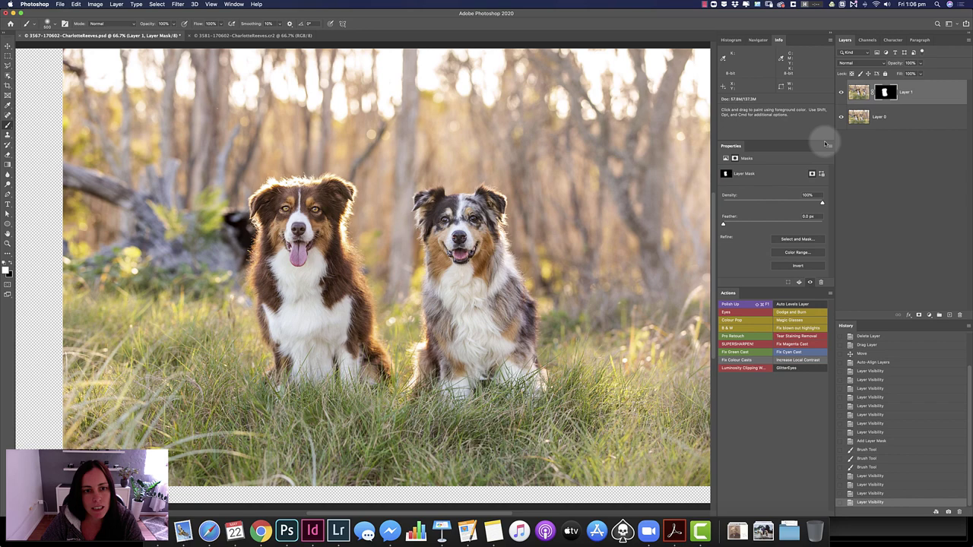
left_click(840, 93)
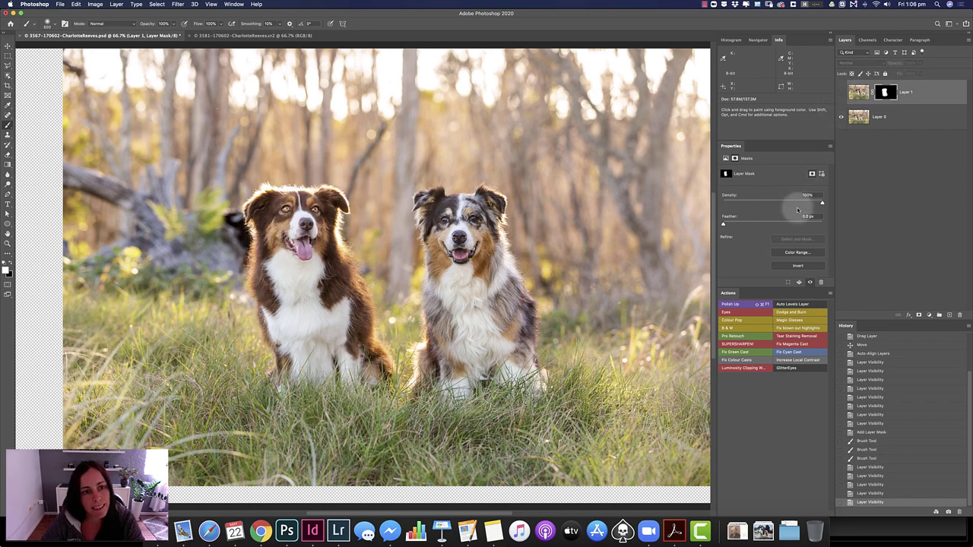
left_click(841, 93)
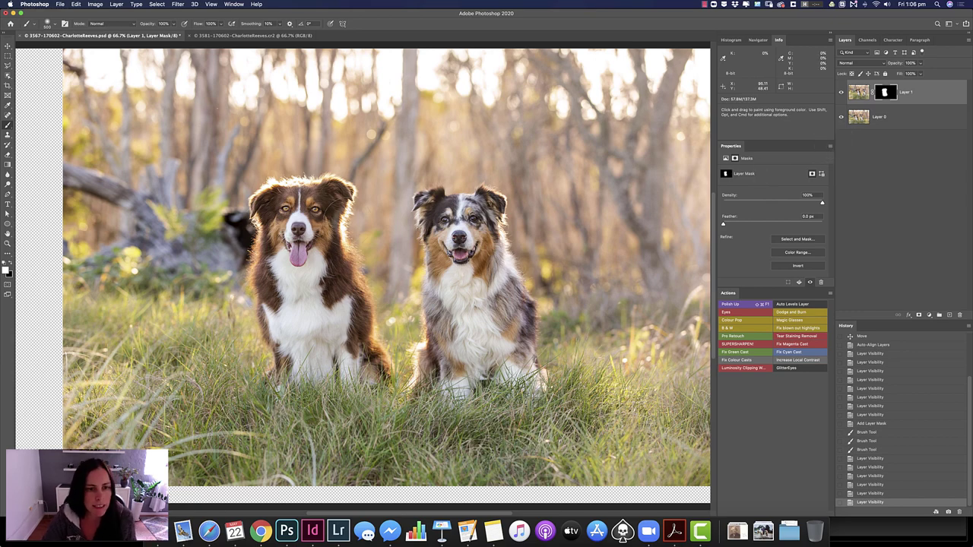
Refine Layer 1's mask along the left dog's right side and nearby grass using the red overlay.
scroll(353, 217, "up", 1)
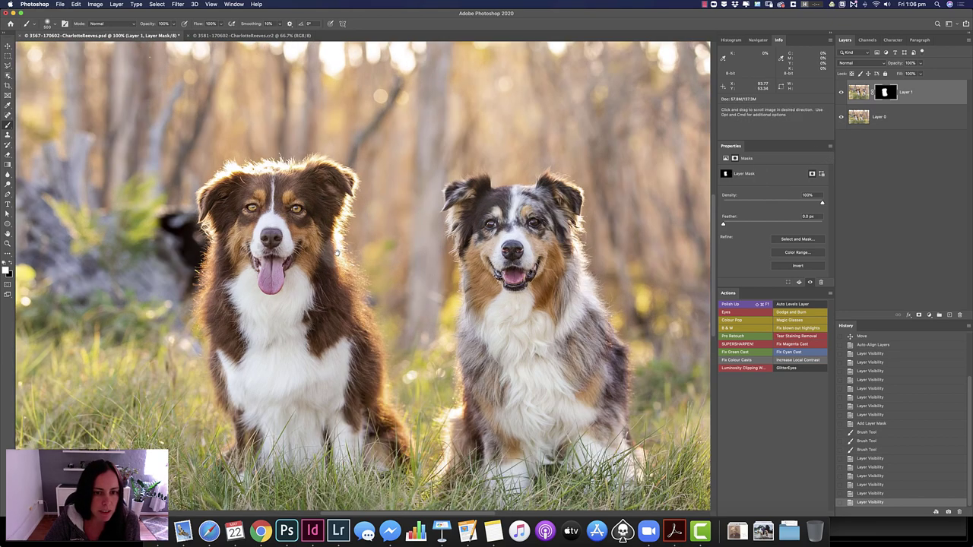
left_click_drag(332, 250, 417, 208)
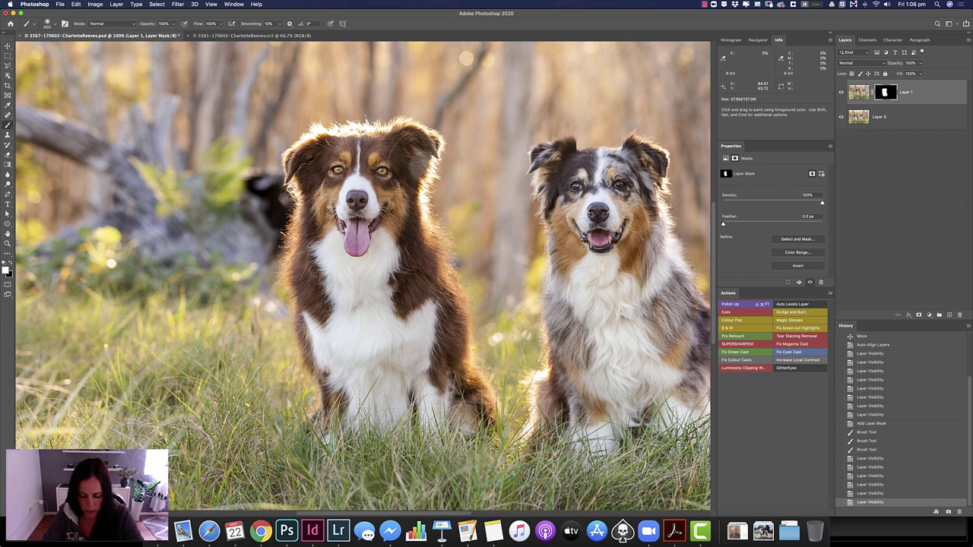
left_click(572, 139)
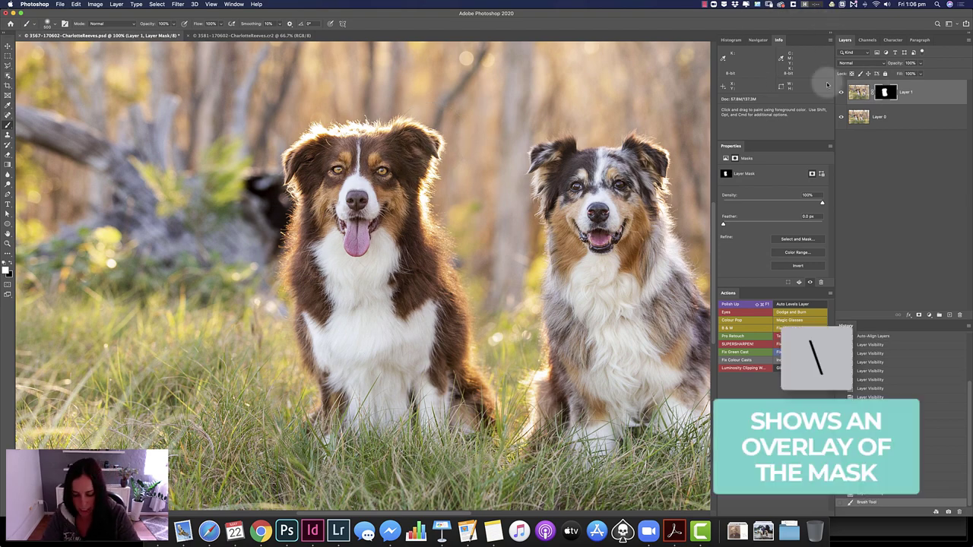
key("backslash")
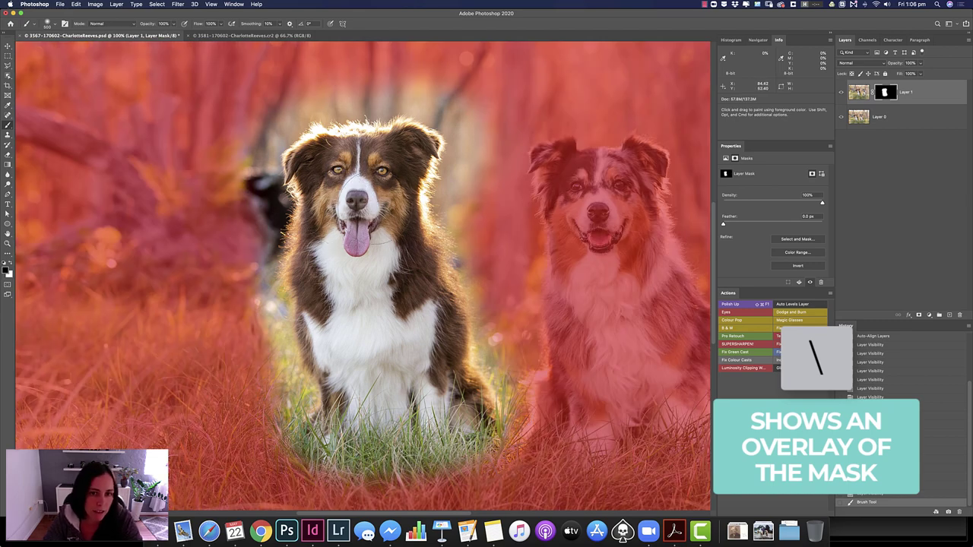
left_click_drag(453, 181, 425, 254)
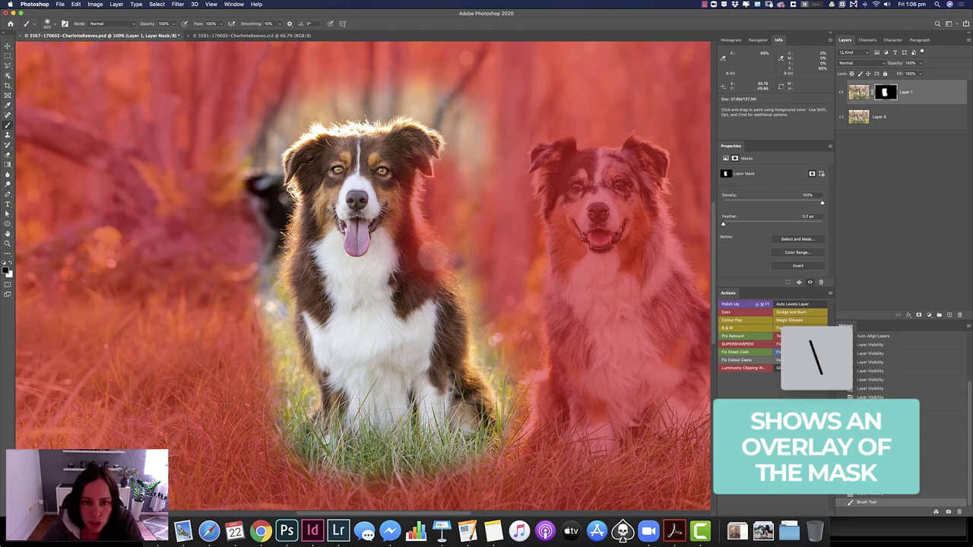
key("ctrl+z")
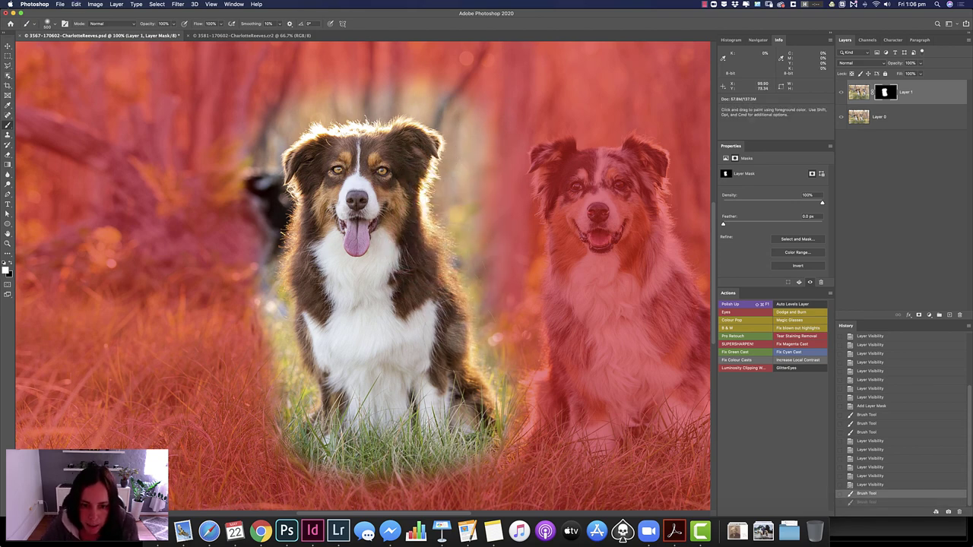
mouse_move(477, 411)
left_mouse_down()
mouse_move(465, 426)
mouse_move(314, 249)
left_mouse_up()
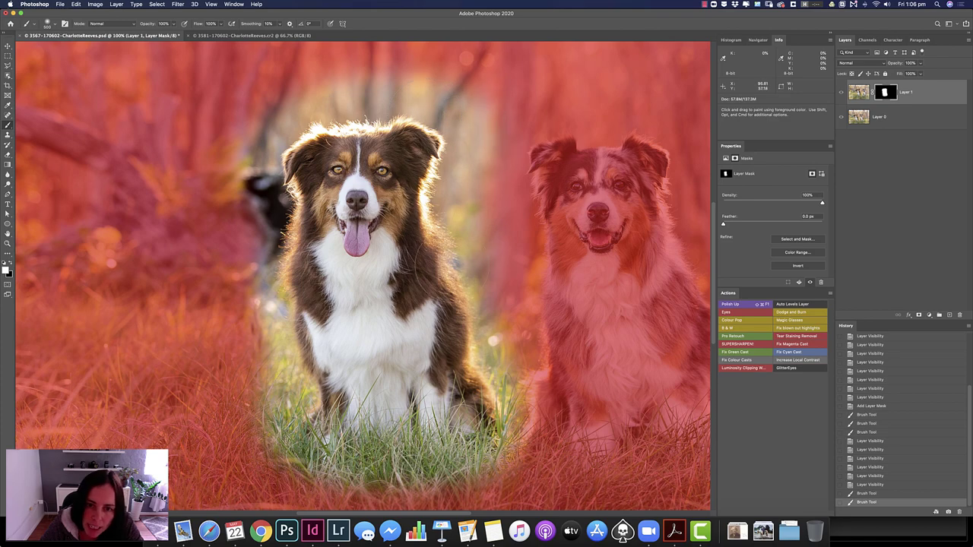
left_click_drag(460, 321, 413, 409)
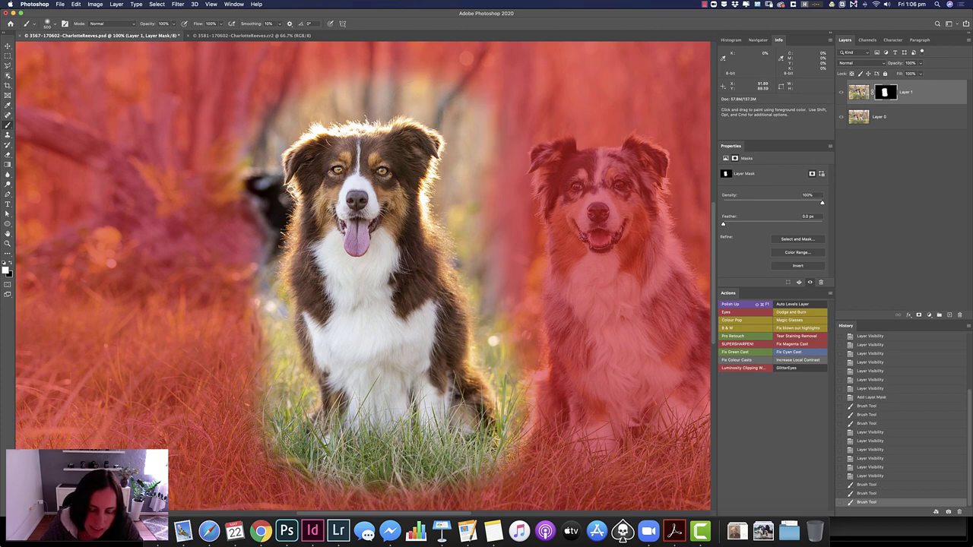
key("backslash")
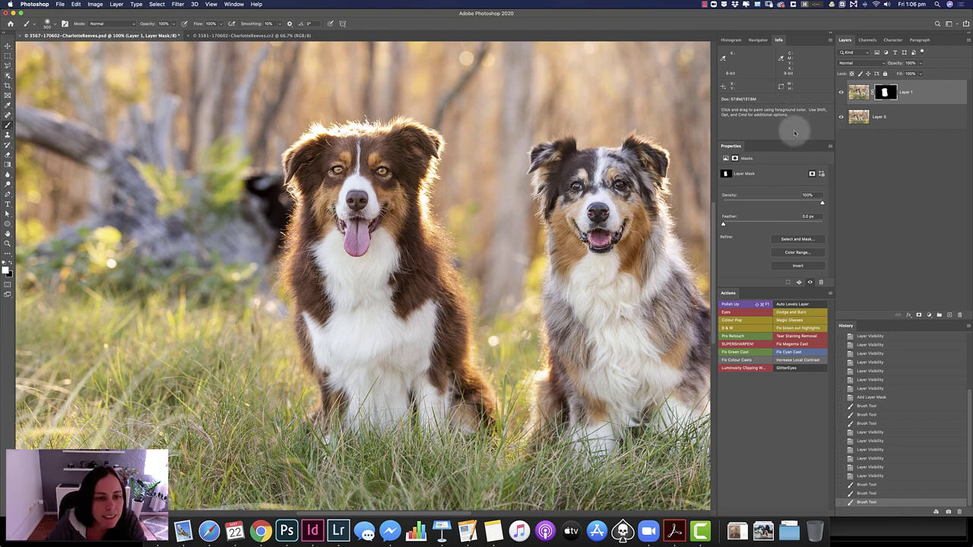
Toggle Layer 1's visibility repeatedly to compare the two dog poses.
left_click(841, 93)
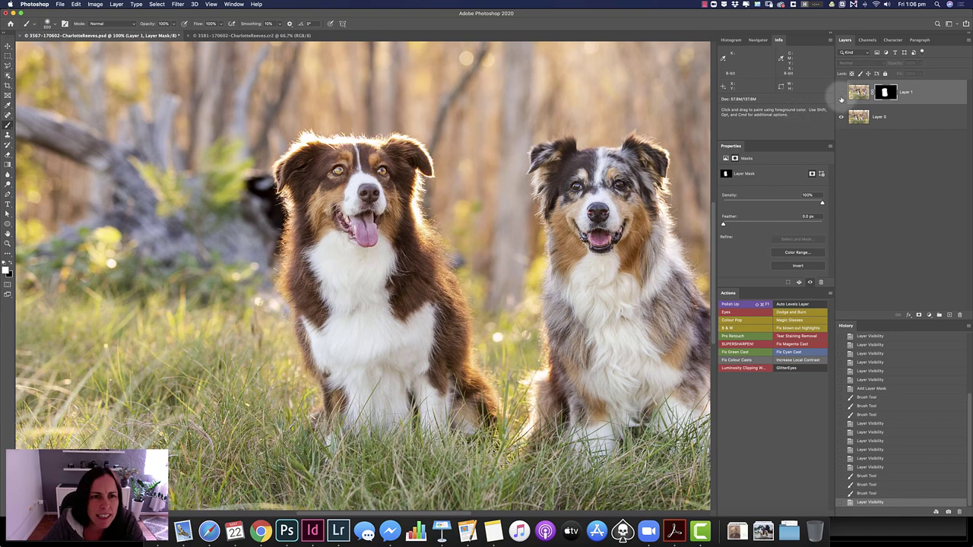
left_click(842, 92)
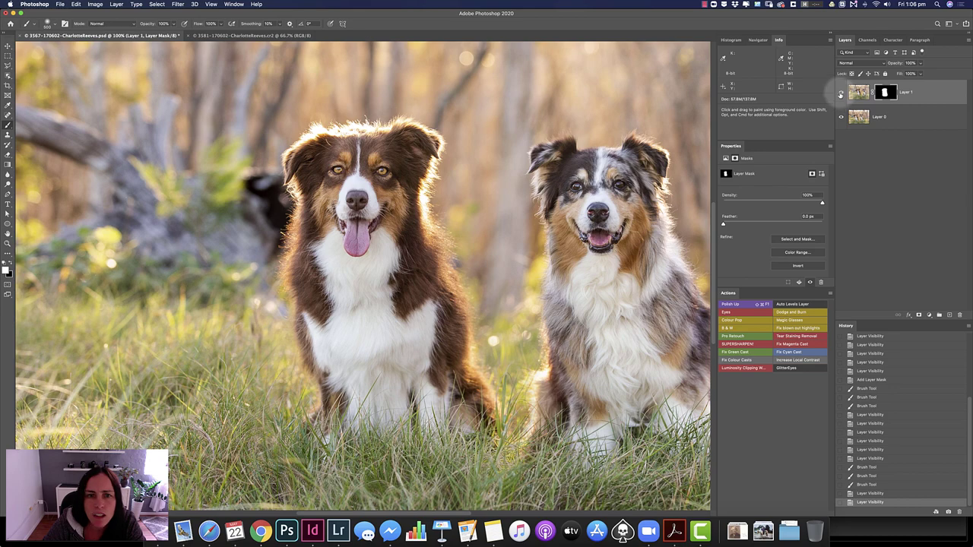
left_click(842, 93)
left_click(842, 93)
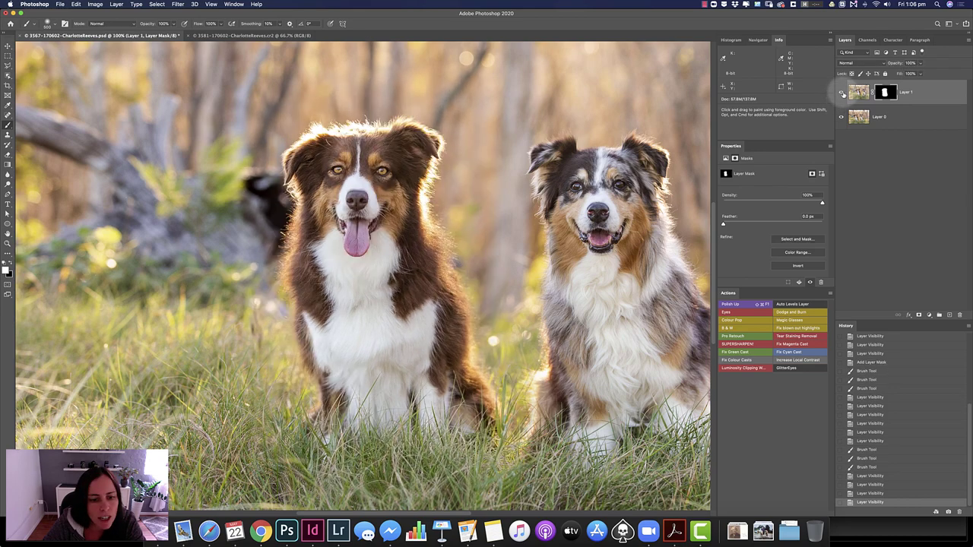
left_click(842, 92)
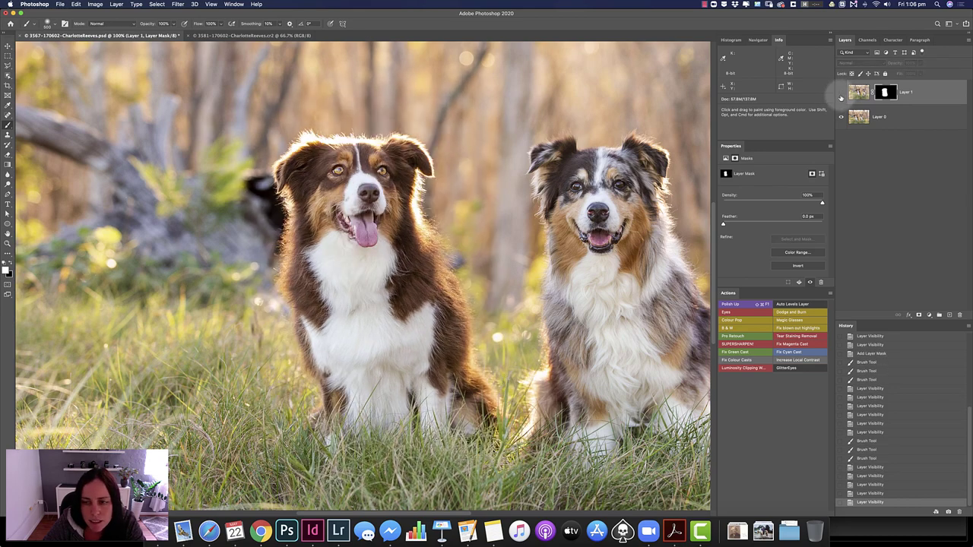
left_click(841, 92)
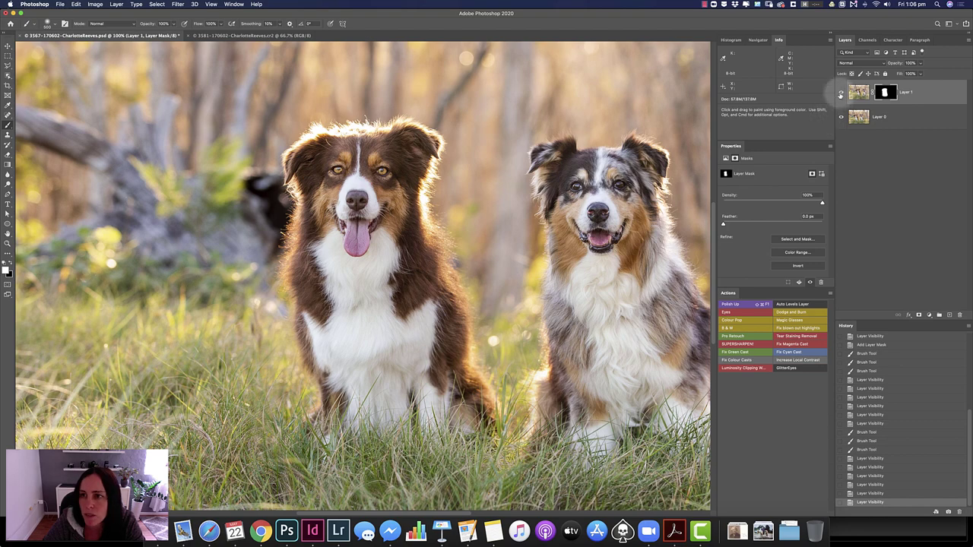
left_click(841, 92)
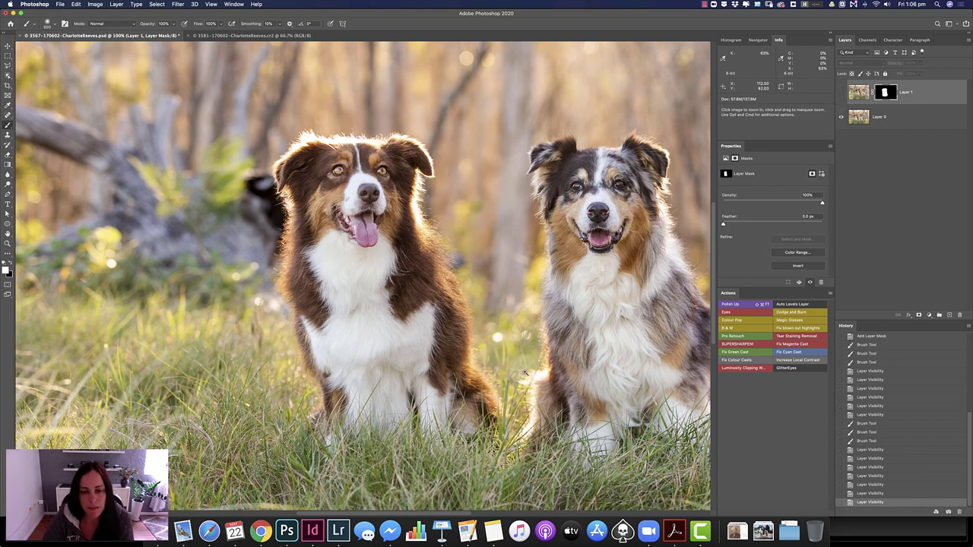
Zoom in on the grass between the dogs' legs and compare it with Layer 1 toggled, leaving it visible.
left_click(524, 373, "ctrl+space")
scroll(524, 403, "down", 5)
scroll(525, 404, "right", 3)
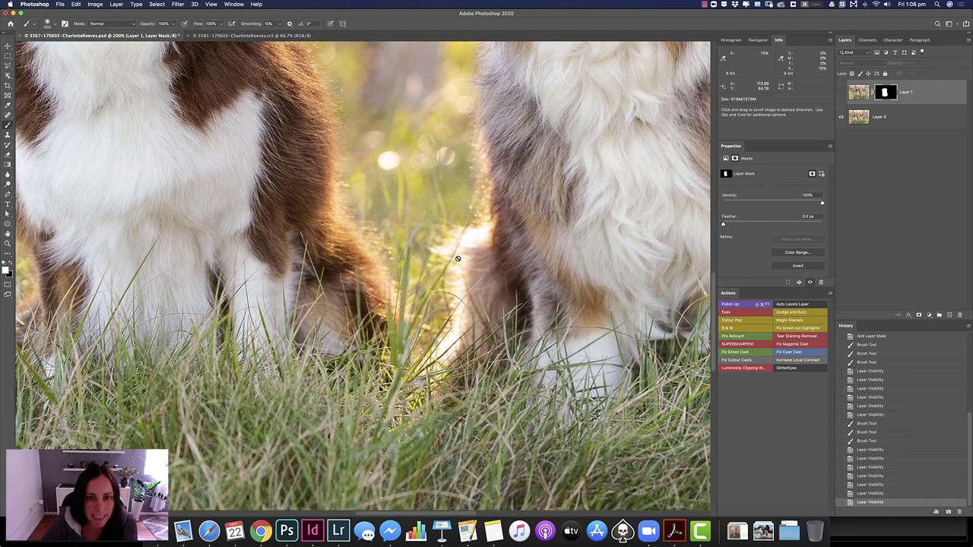
left_click(841, 93)
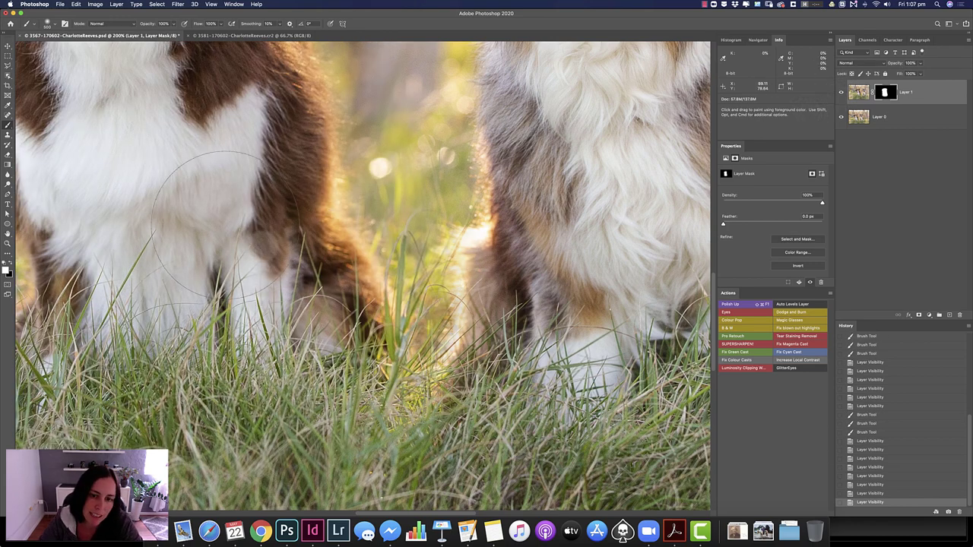
mouse_move(477, 196)
left_mouse_down()
mouse_move(373, 358)
mouse_move(490, 199)
left_mouse_up()
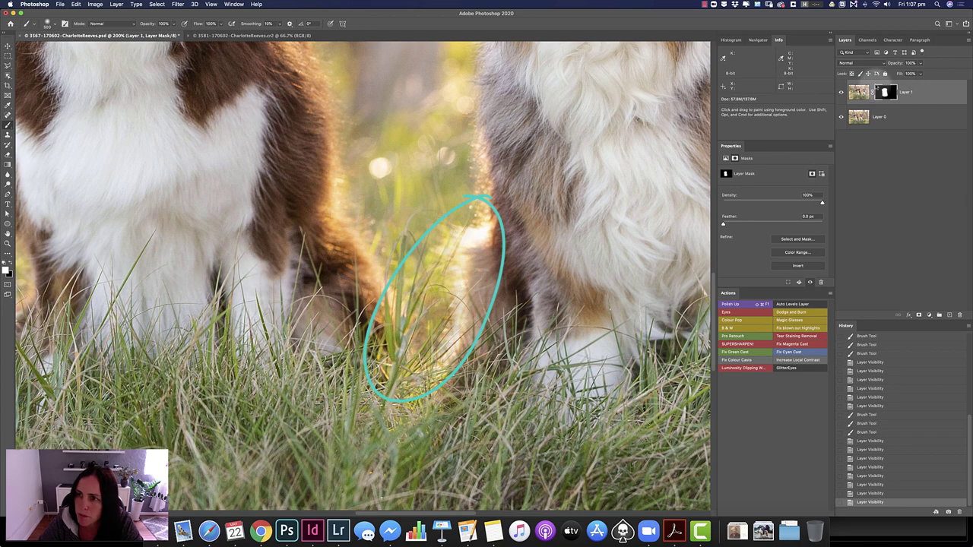
left_click(841, 93)
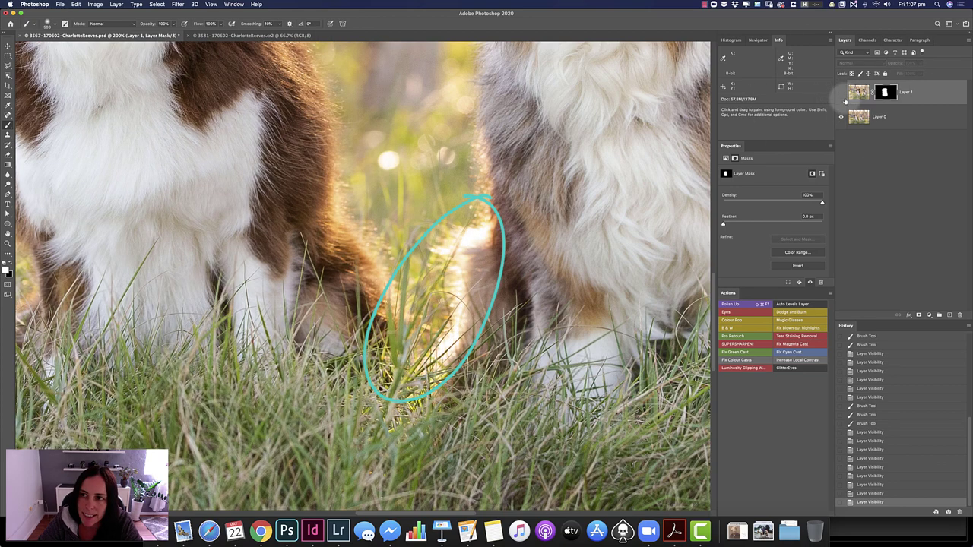
left_click(841, 93)
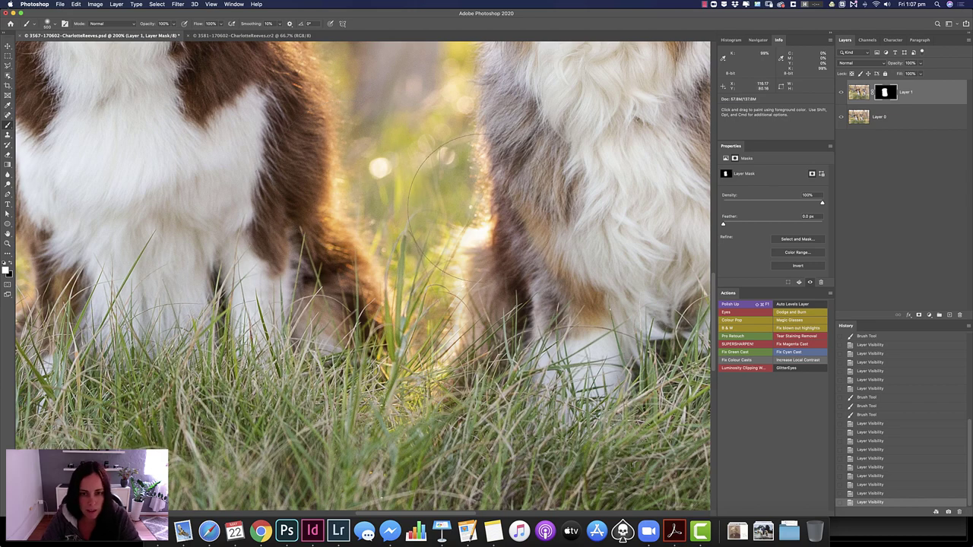
Touch up Layer 1's mask over the grass between the dogs' legs using the red overlay.
key("backslash")
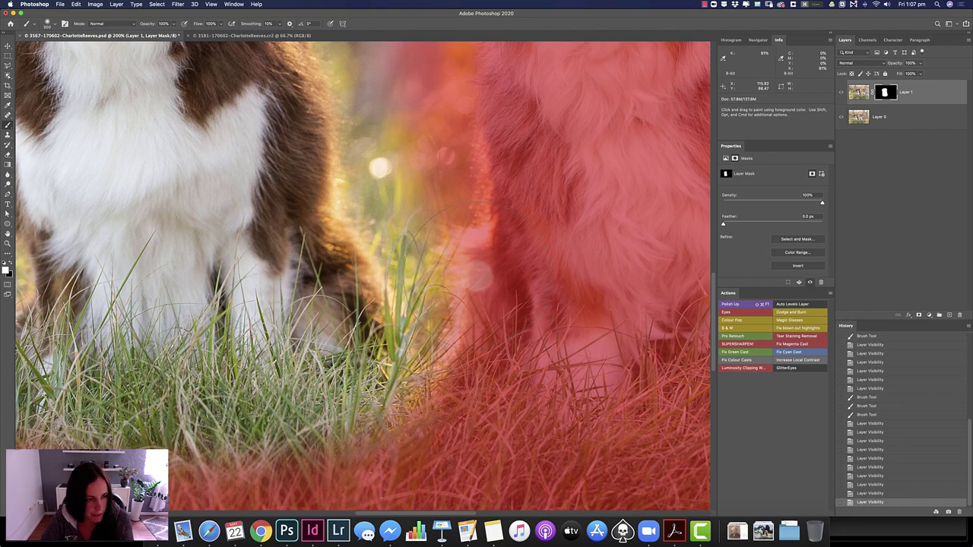
key("x")
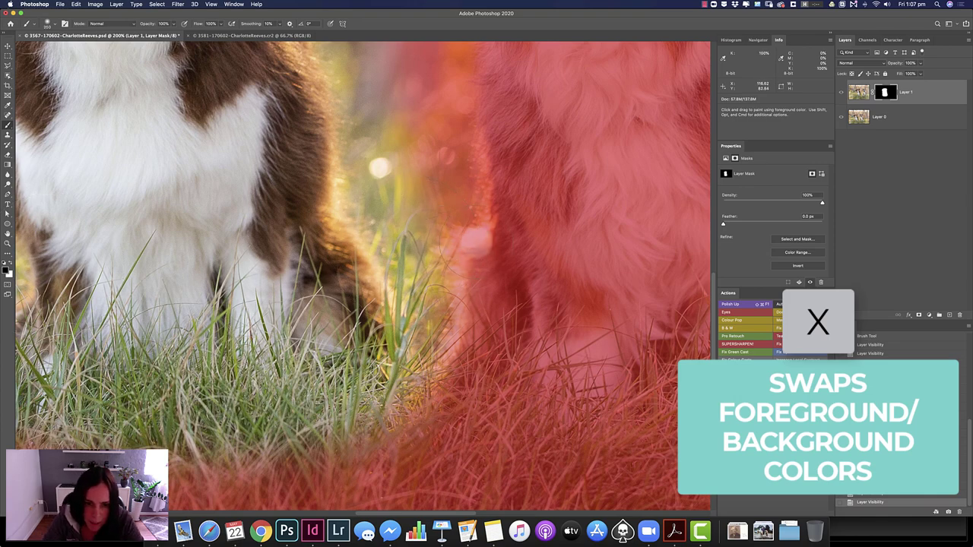
left_click_drag(420, 414, 376, 434)
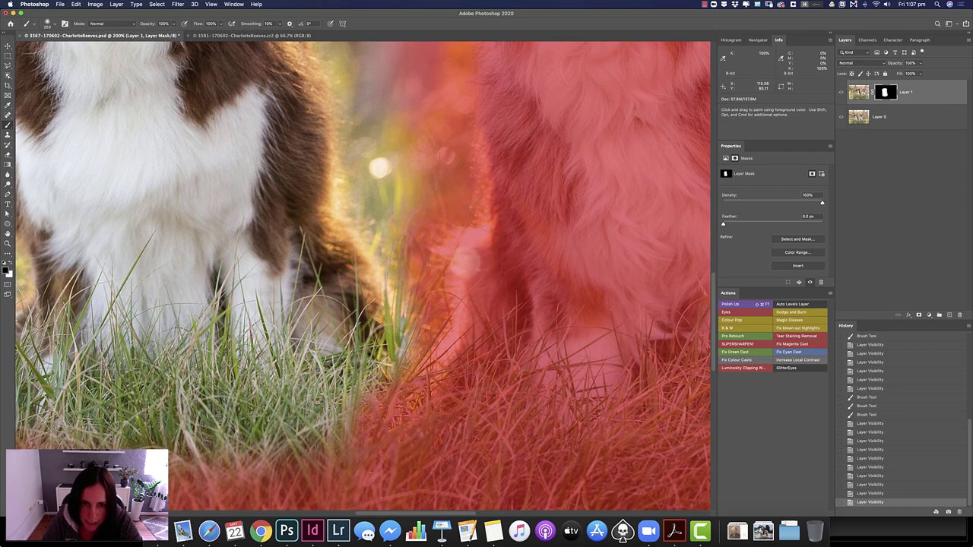
left_click_drag(543, 260, 631, 186)
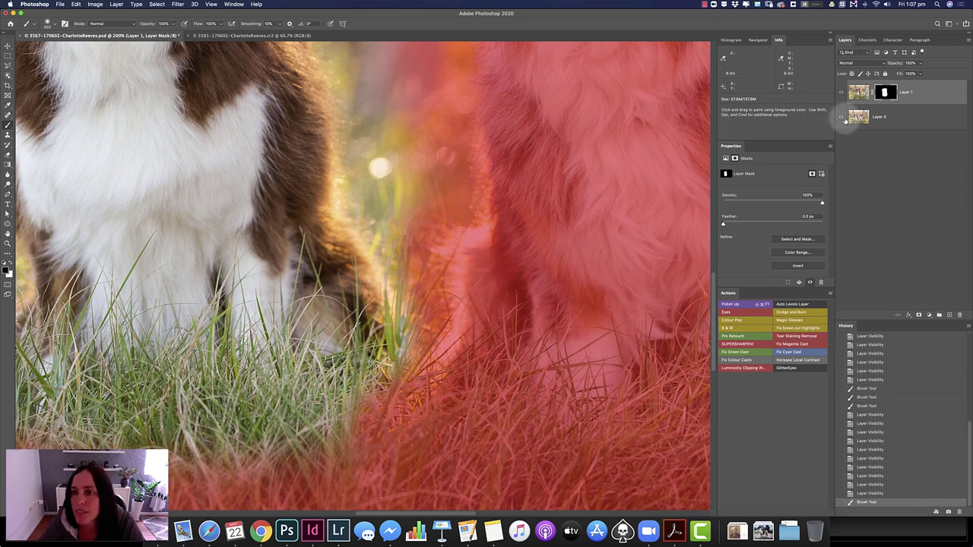
key("backslash")
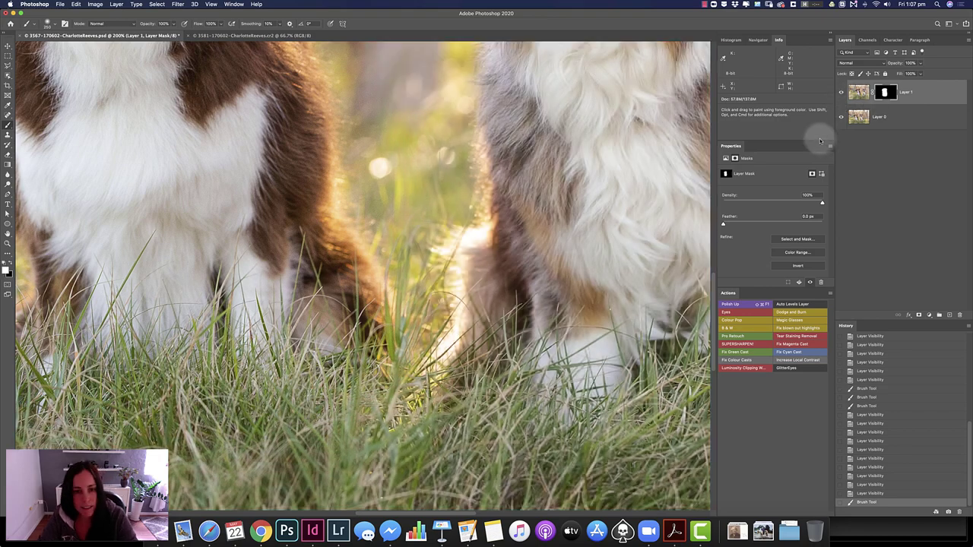
Toggle Layer 1's visibility to compare with Layer 0, leaving it hidden.
left_click(841, 92)
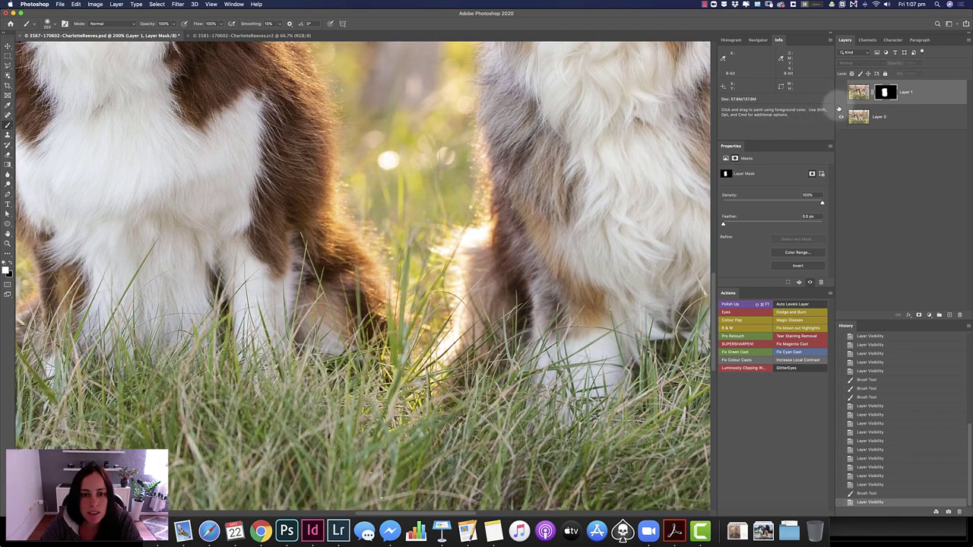
left_click(841, 92)
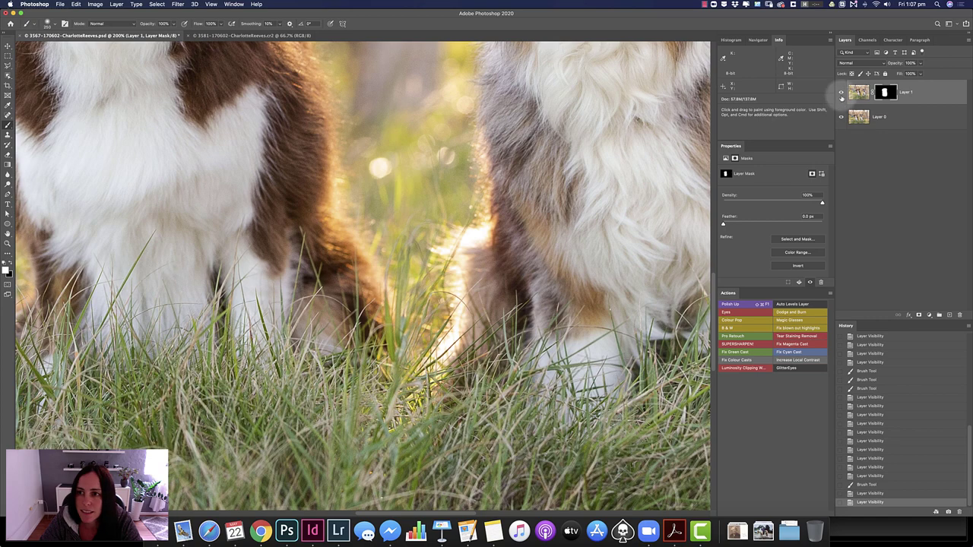
left_click(841, 92)
left_click(841, 93)
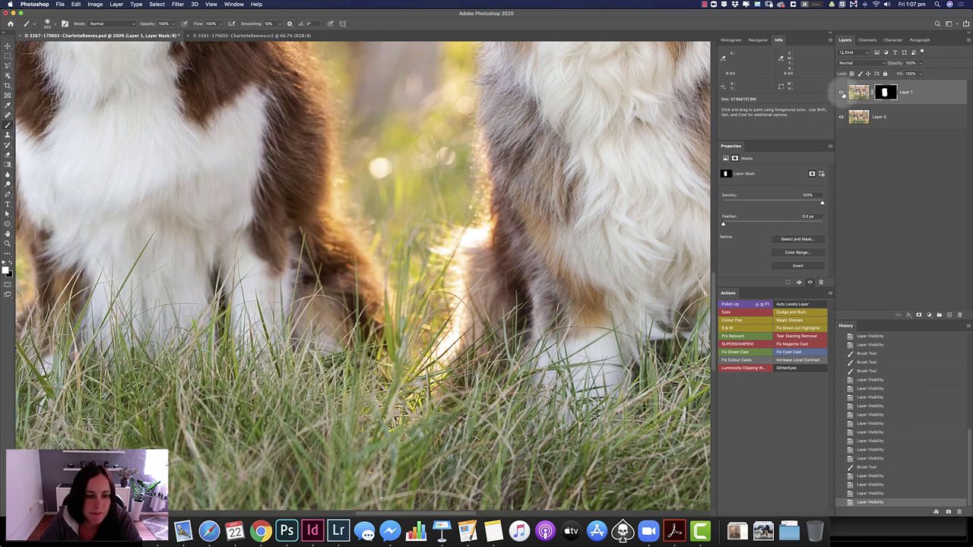
left_click(842, 92)
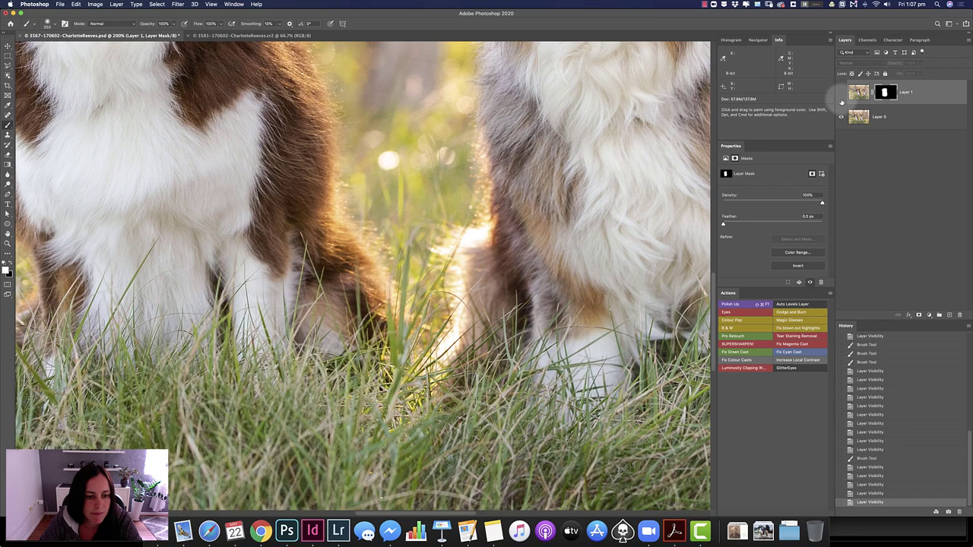
Zoom out to the whole photo and toggle Layer 1 to compare the left dog, ending visible.
left_click(423, 167, "alt+super")
left_click_drag(468, 140, 441, 306)
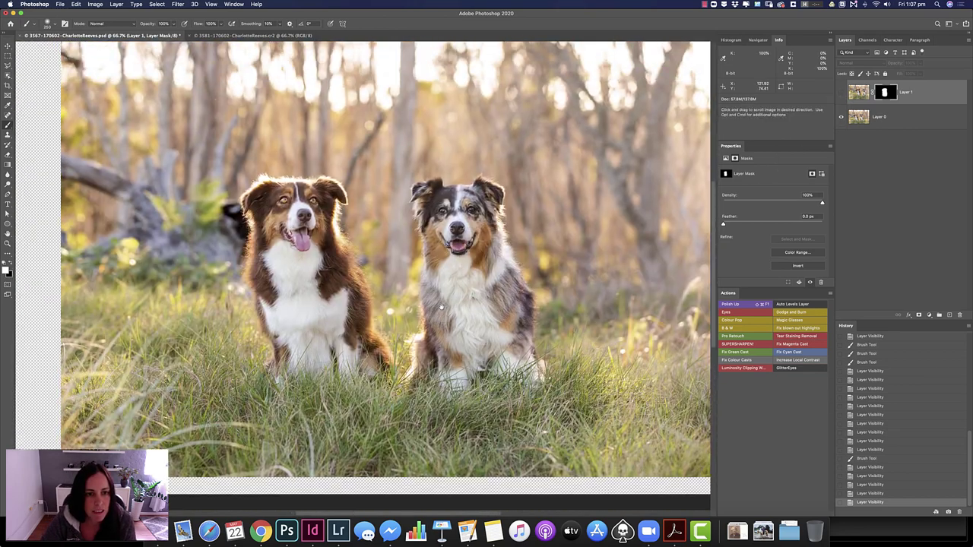
left_click(842, 93)
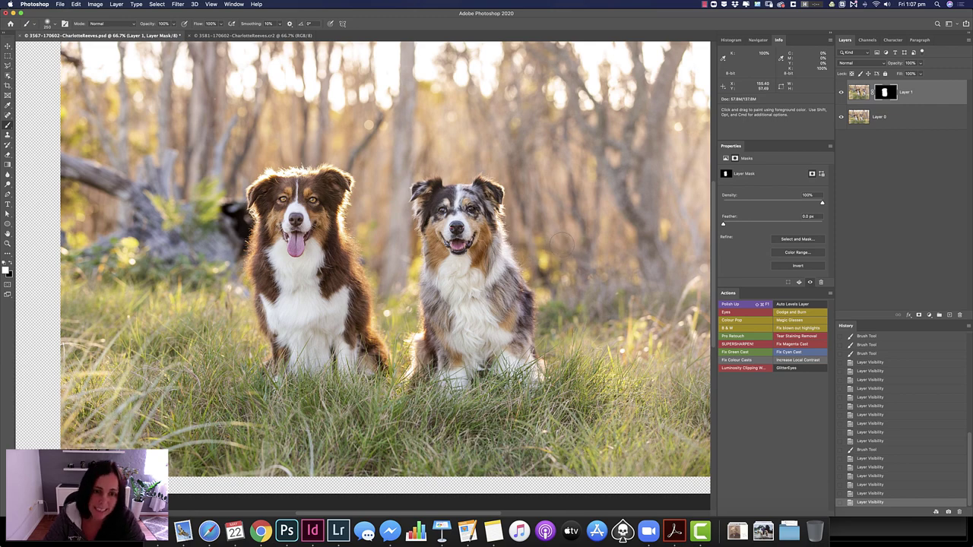
left_click(842, 93)
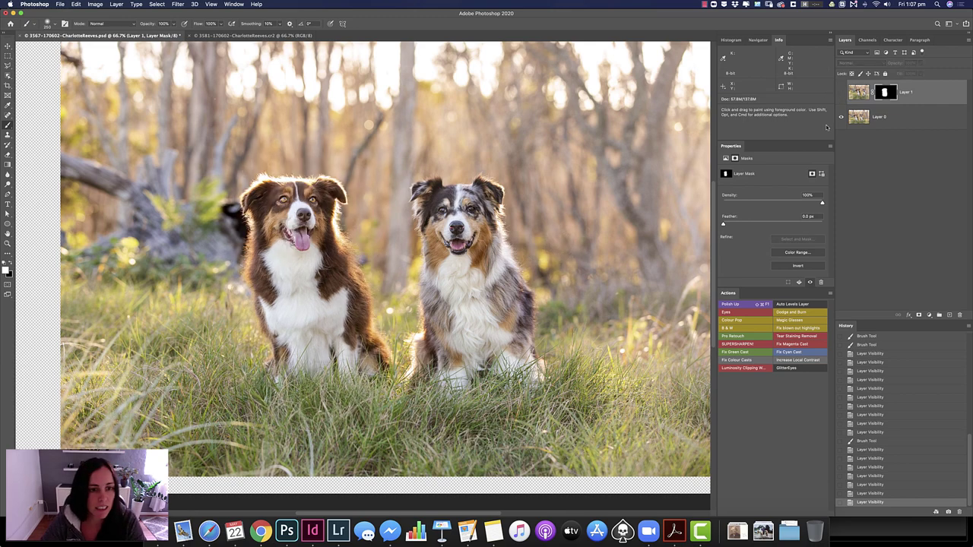
left_click(842, 92)
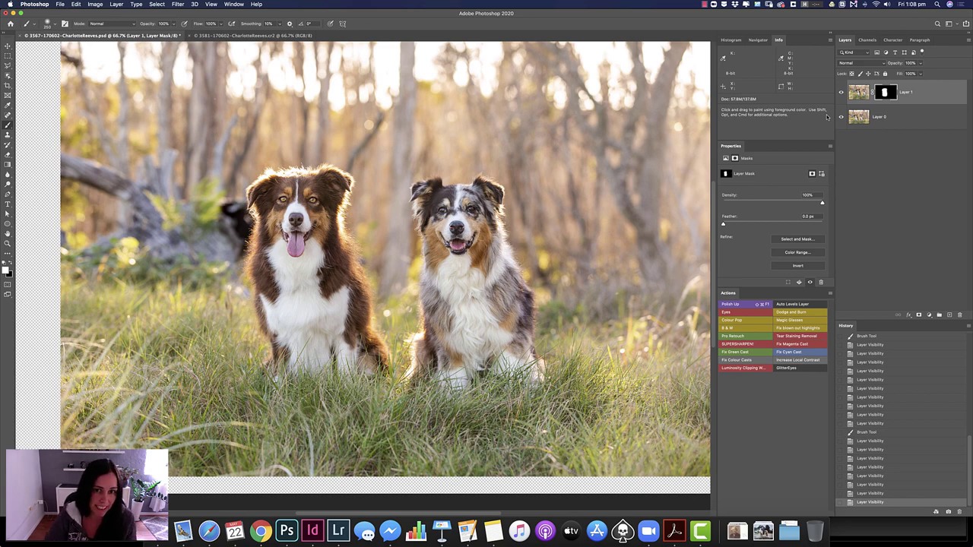
Inspect both dogs' faces at 200%, then zoom back out to 50%.
left_click(455, 223)
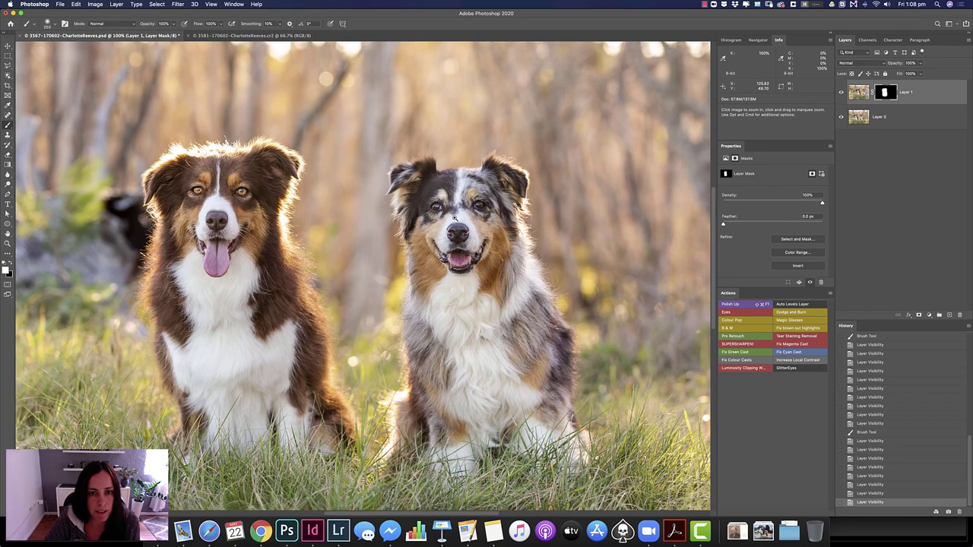
left_click_drag(496, 225, 441, 248)
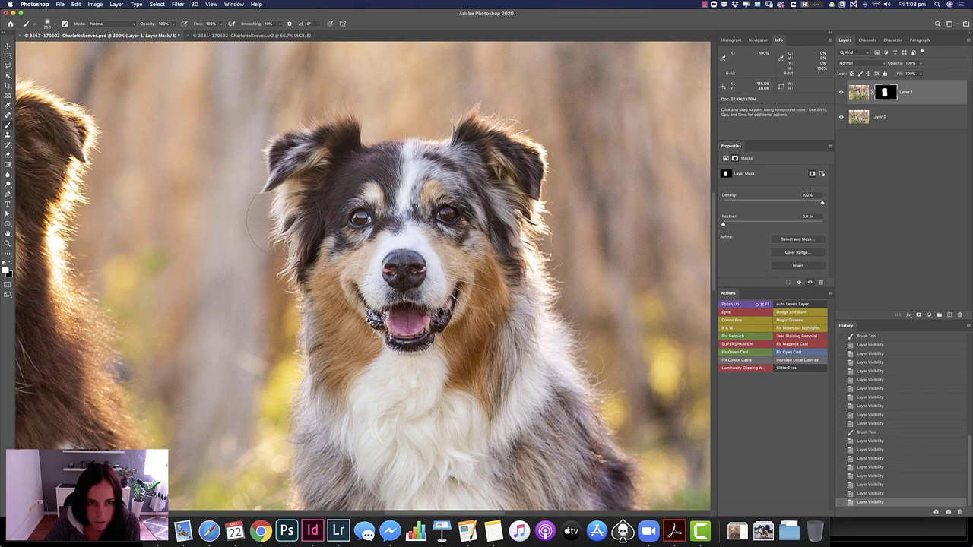
left_click_drag(259, 263, 397, 276)
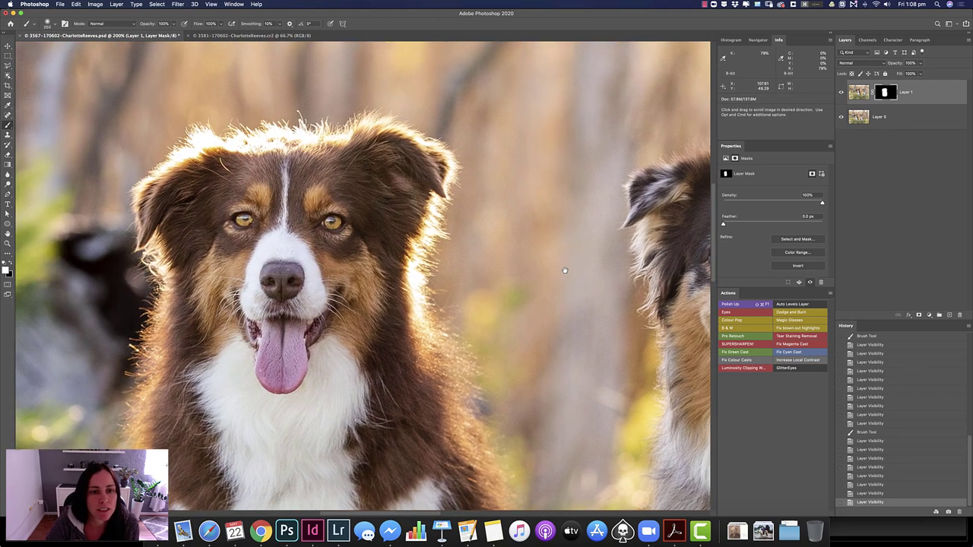
left_click_drag(537, 283, 262, 220)
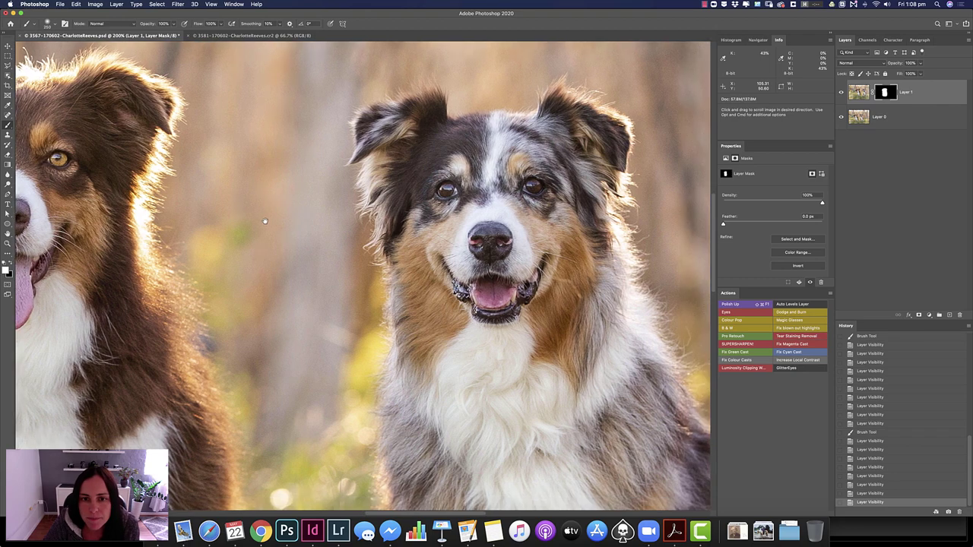
left_click(461, 222, "alt")
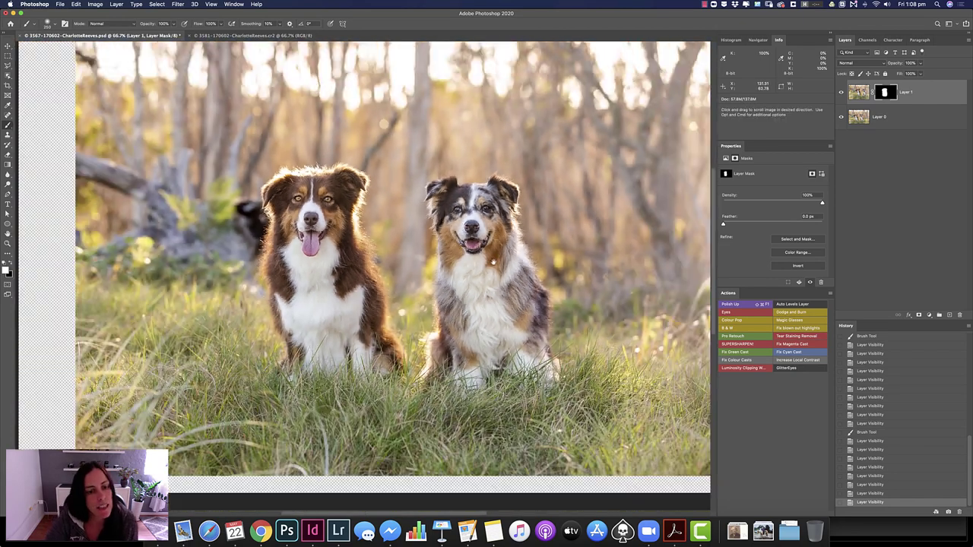
left_click(463, 247, "alt")
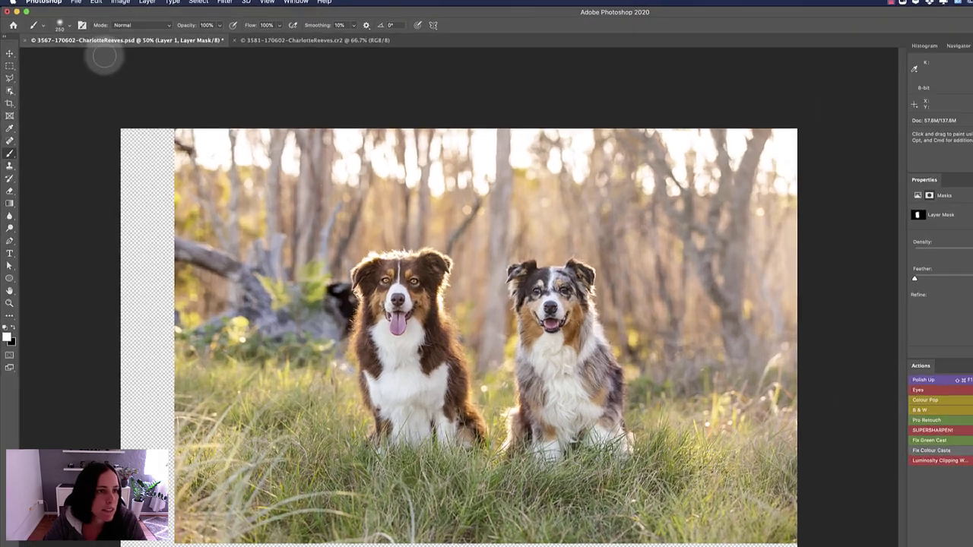
Set up a landscape 2 : 3 (4 : 6) crop frame with the Crop tool.
key("c")
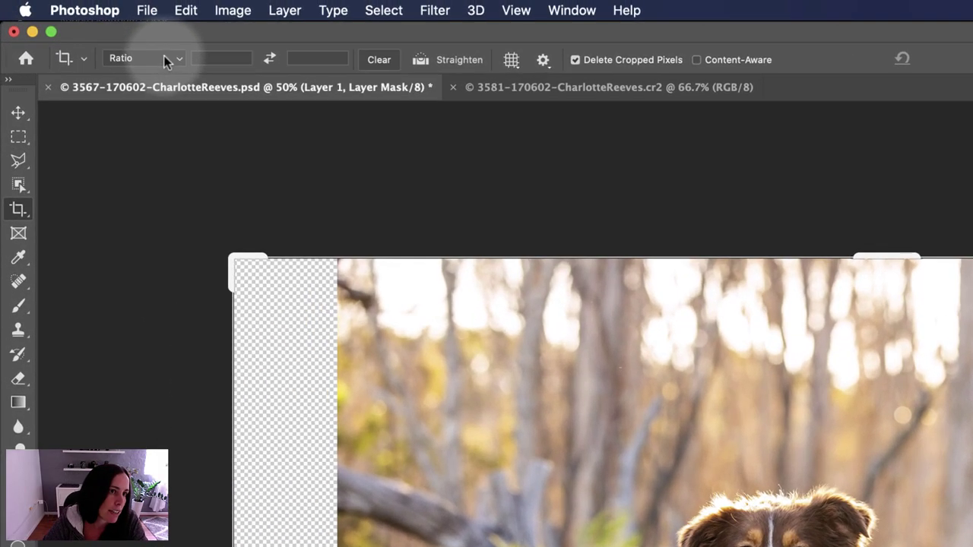
left_click(164, 57)
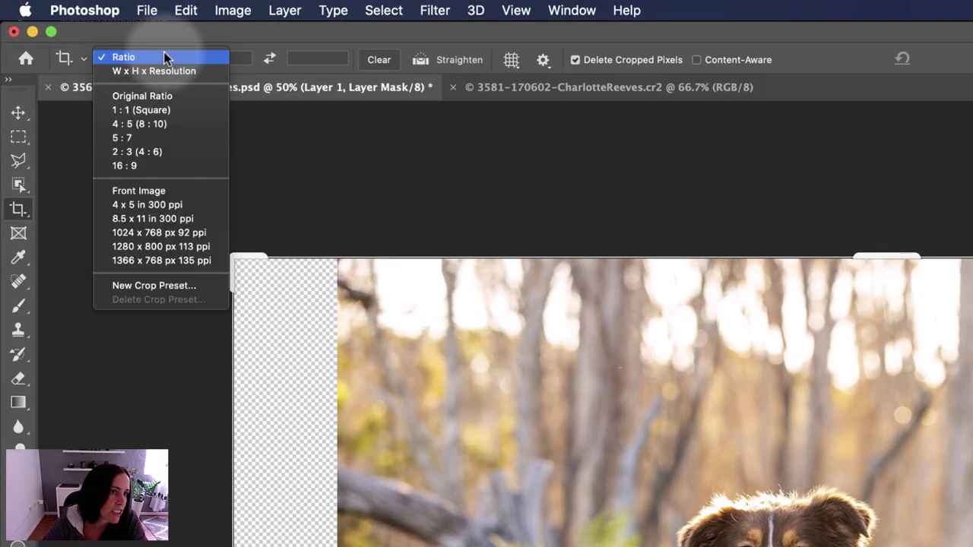
left_click(161, 137)
left_click(106, 35)
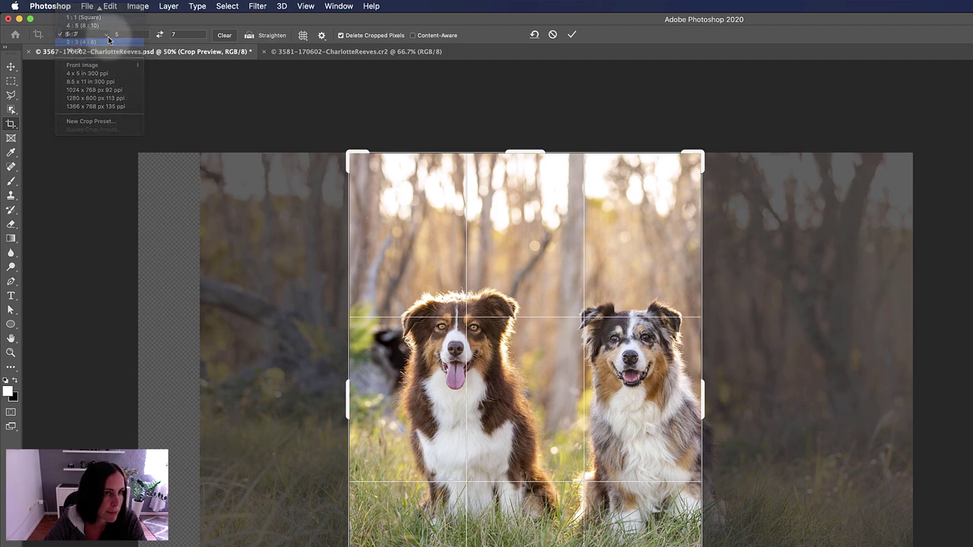
left_click(108, 39)
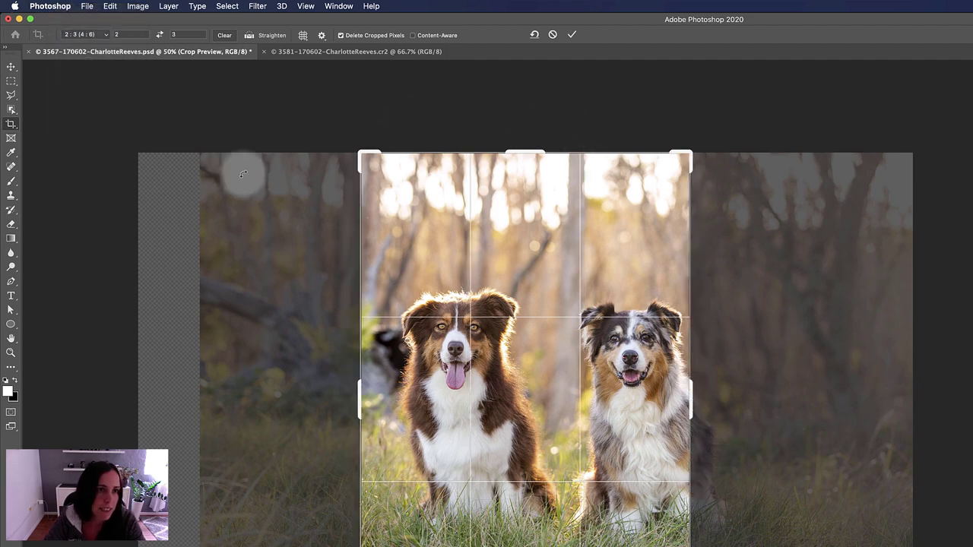
left_click(162, 37)
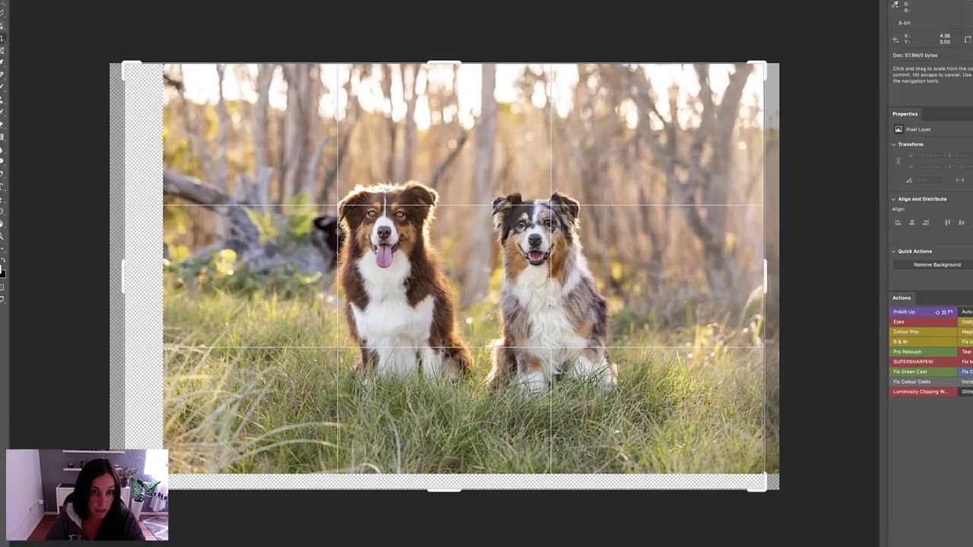
Pull the crop corners and right edge inside the transparent strip and commit the crop.
left_click_drag(125, 488, 156, 511)
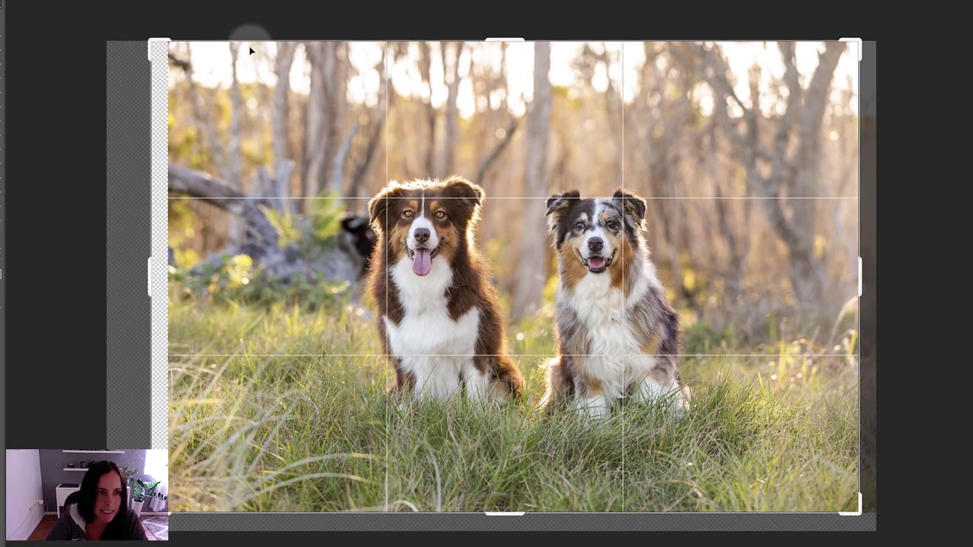
left_click_drag(151, 44, 162, 48)
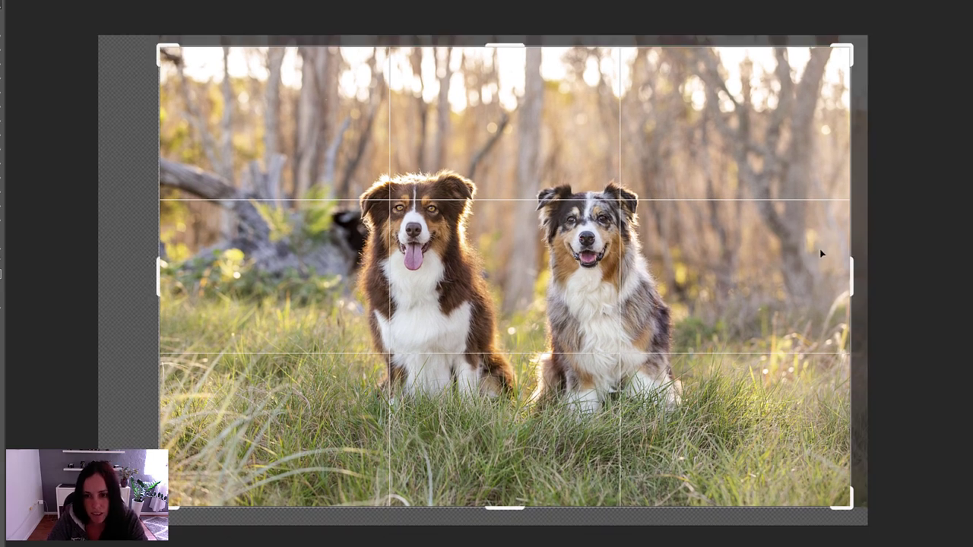
left_click_drag(849, 266, 842, 265)
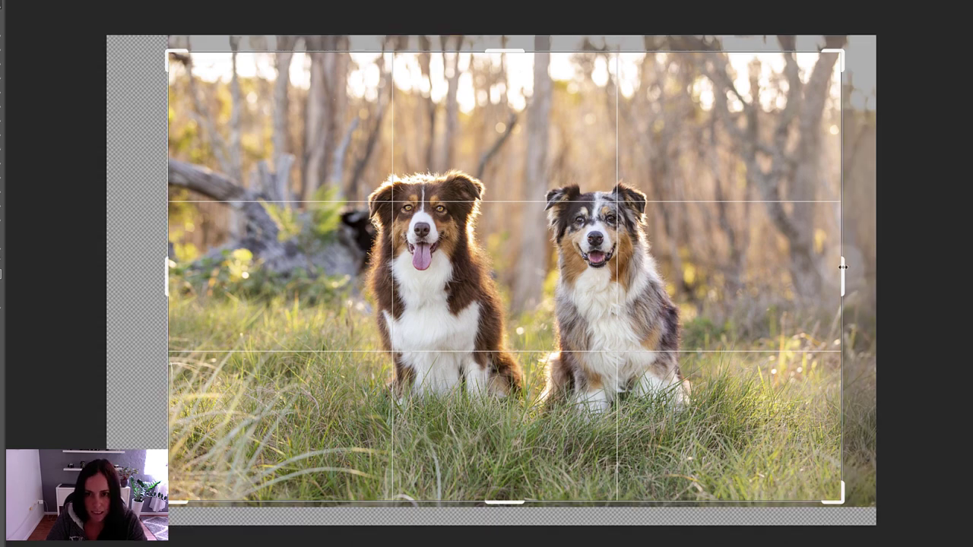
left_click_drag(845, 268, 847, 268)
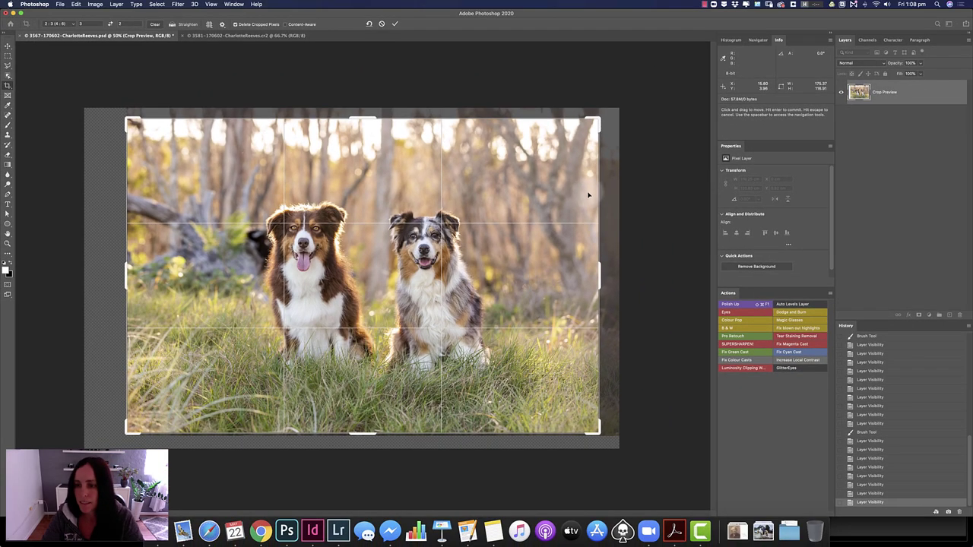
key("Return")
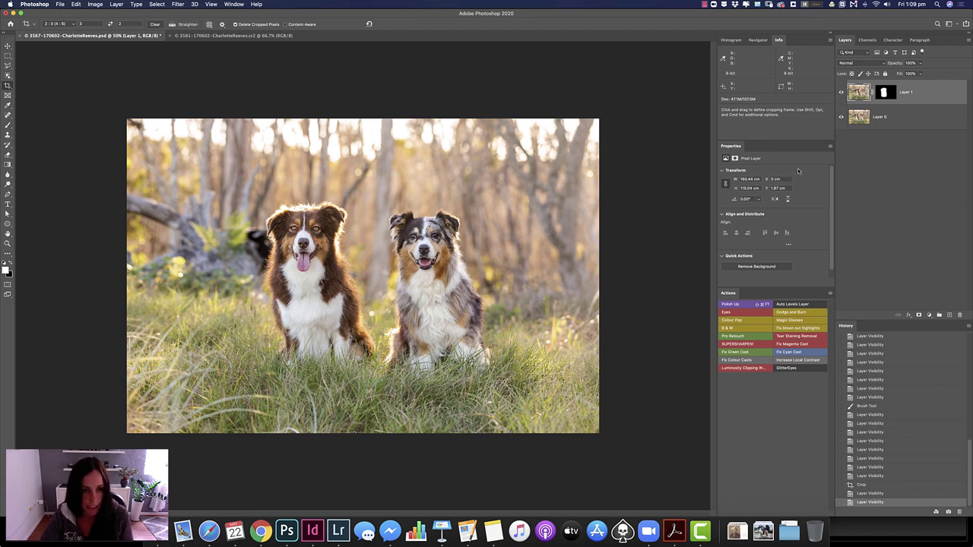
Flatten the image into one Background layer, then zoom in and out on the left dog's face.
key("super+shift+f")
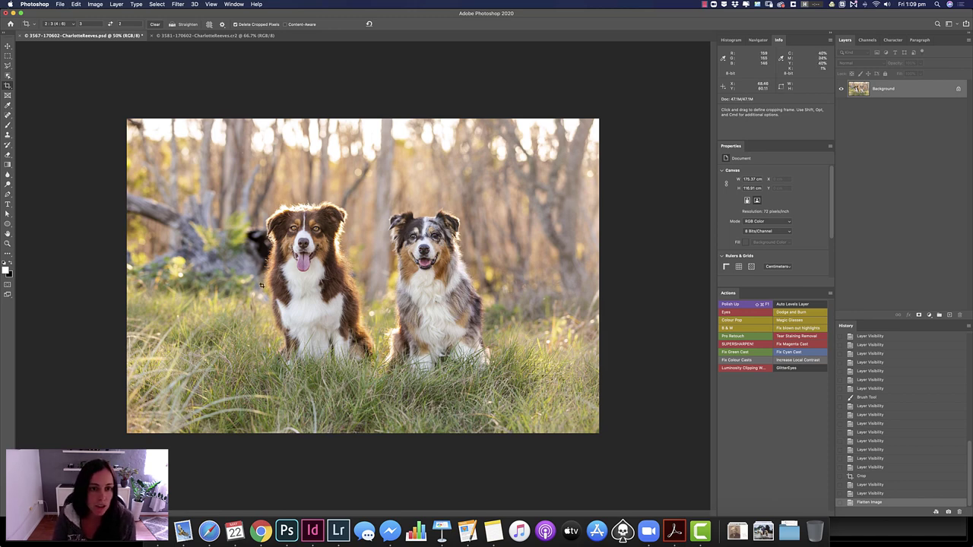
left_click_drag(261, 286, 378, 309)
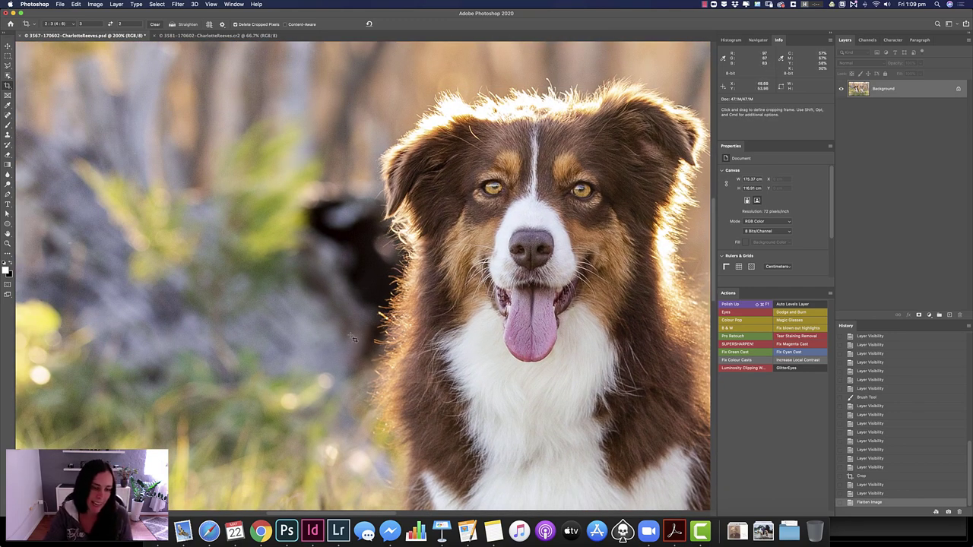
key("super+alt+space")
left_click(367, 289)
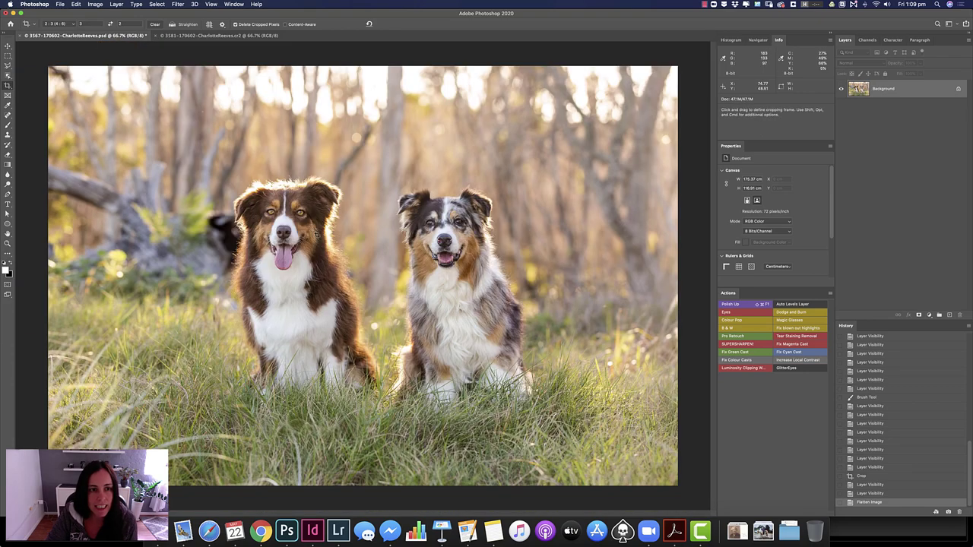